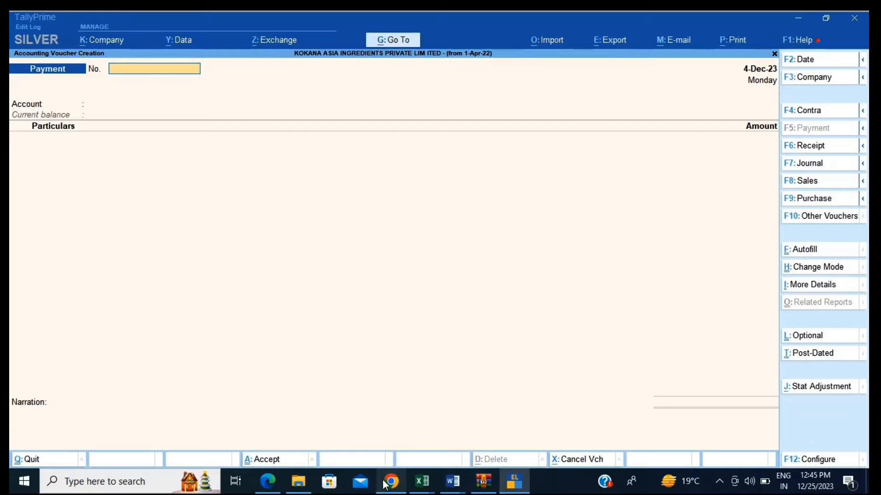
# Step: Consult the bank statement PDF in Chrome, return to TallyPrime, and date the payment voucher 2/12/23, leaving its number blank
pyautogui.moveTo(386, 483)
pyautogui.click(376, 425)
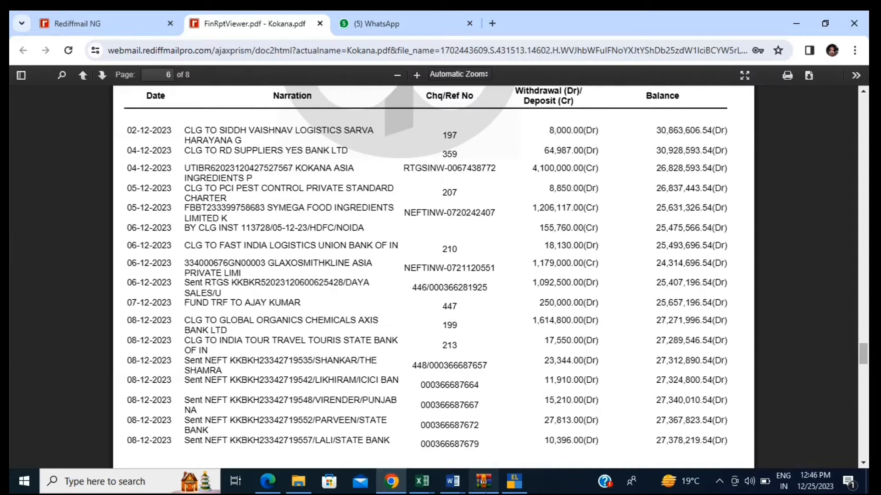
pyautogui.click(510, 487)
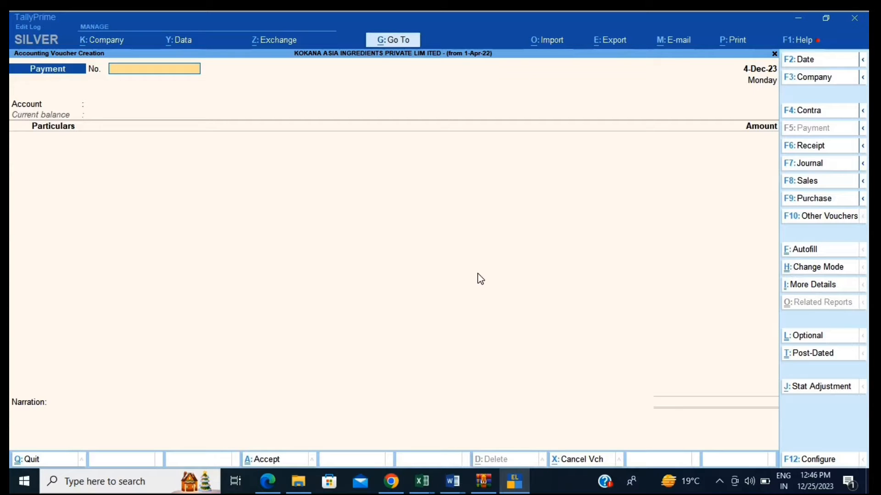
pyautogui.press('F2')
pyautogui.write('2')
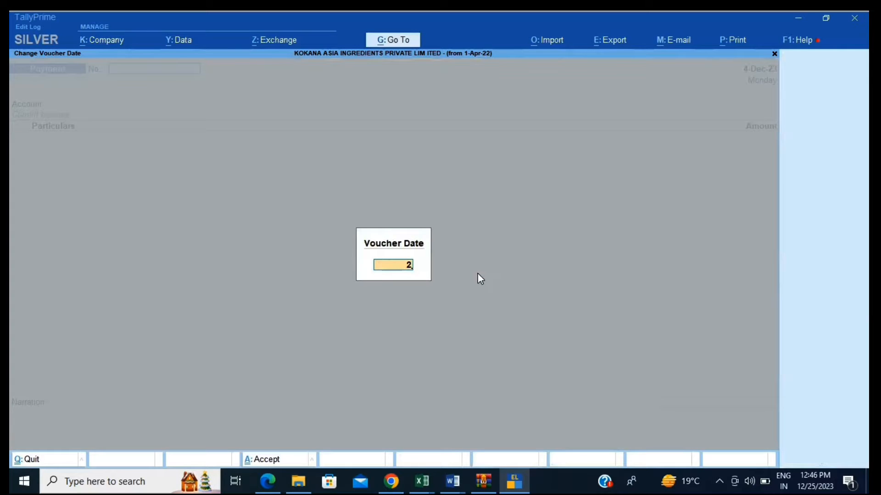
pyautogui.write('/12/23')
pyautogui.press('Return')
pyautogui.press('Return')
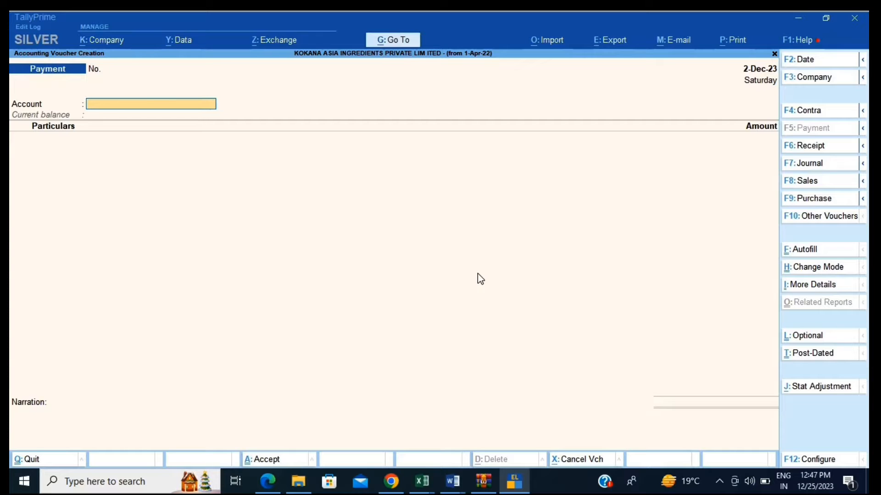
# Step: Record a payment of 8000 from Kotak Mahindra Bank to Siddh Vaishnav Logistics and save the voucher
pyautogui.write('Kot')
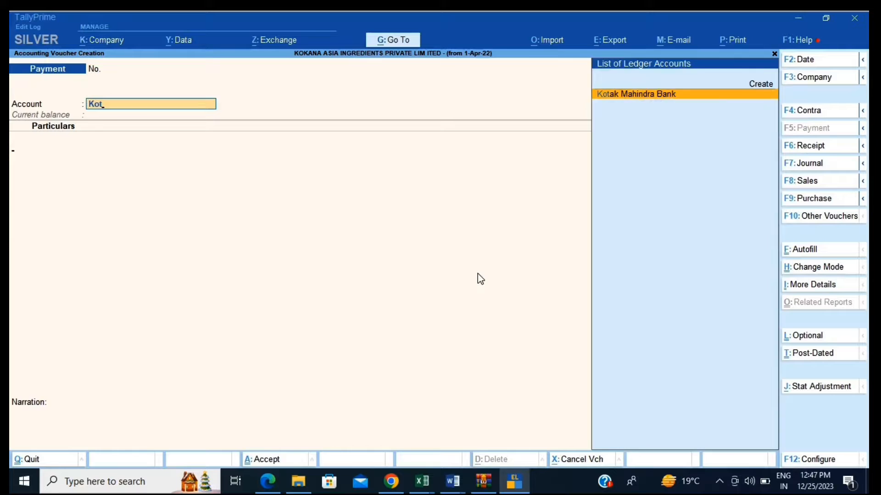
pyautogui.press('Return')
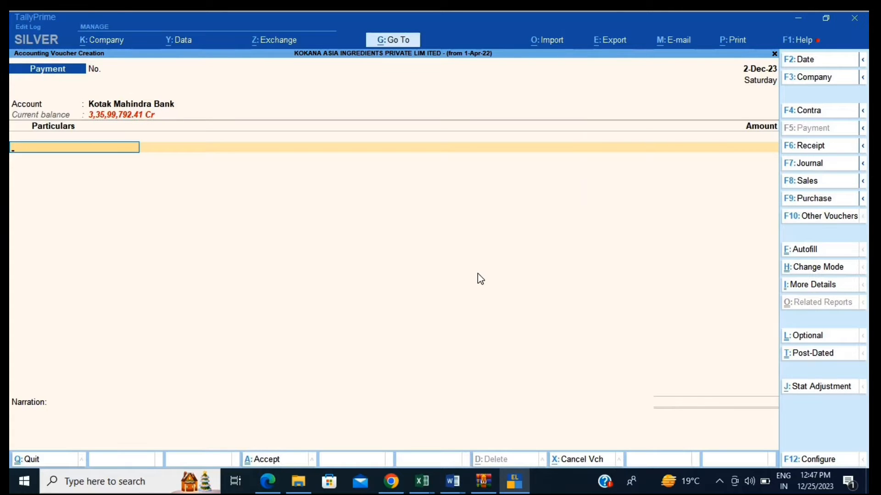
pyautogui.write('Sidd')
pyautogui.press('Return')
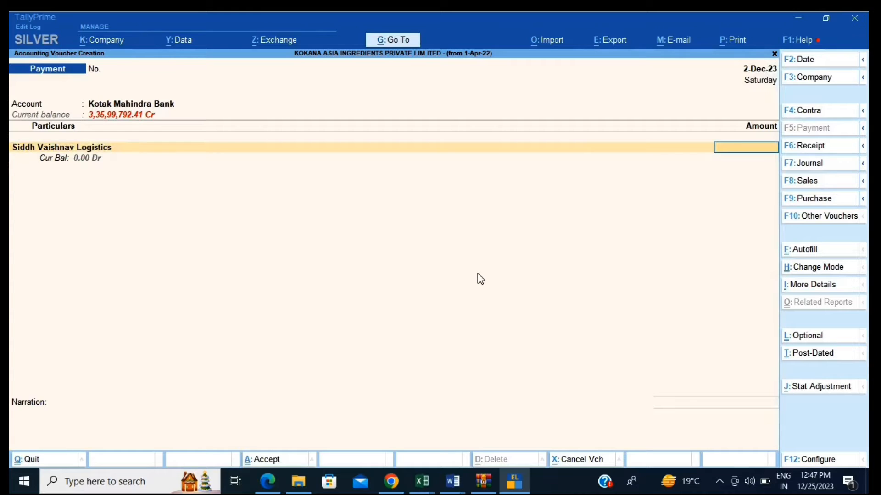
pyautogui.write('8000')
pyautogui.press('Return')
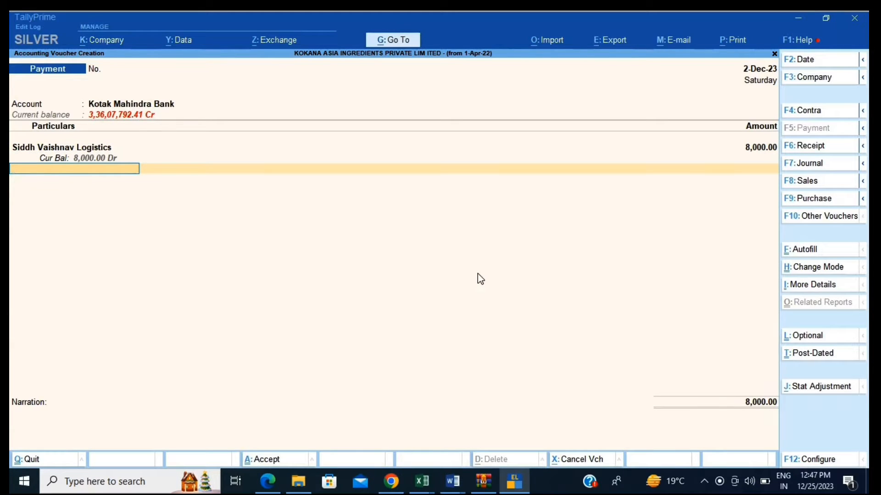
pyautogui.hotkey('ctrl', 'a')
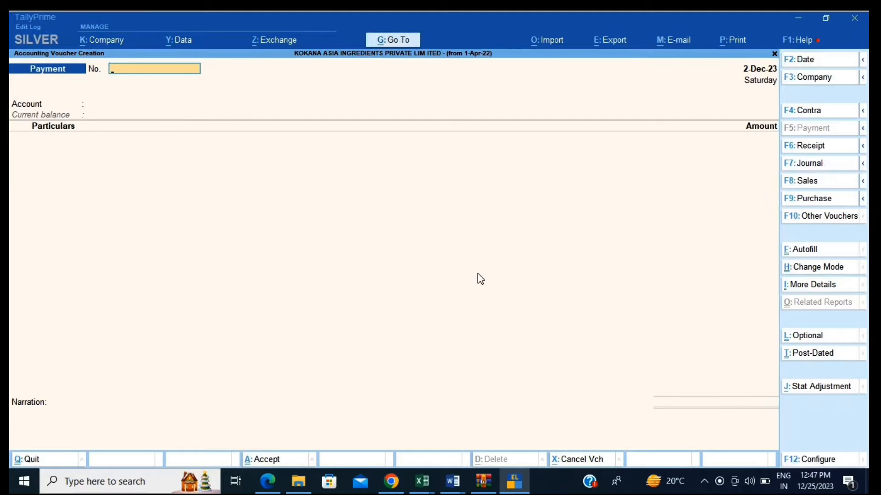
# Step: Check the next entry in the Chrome bank statement, return to TallyPrime, and set the new payment voucher's date to 4/12/23
pyautogui.click(391, 481)
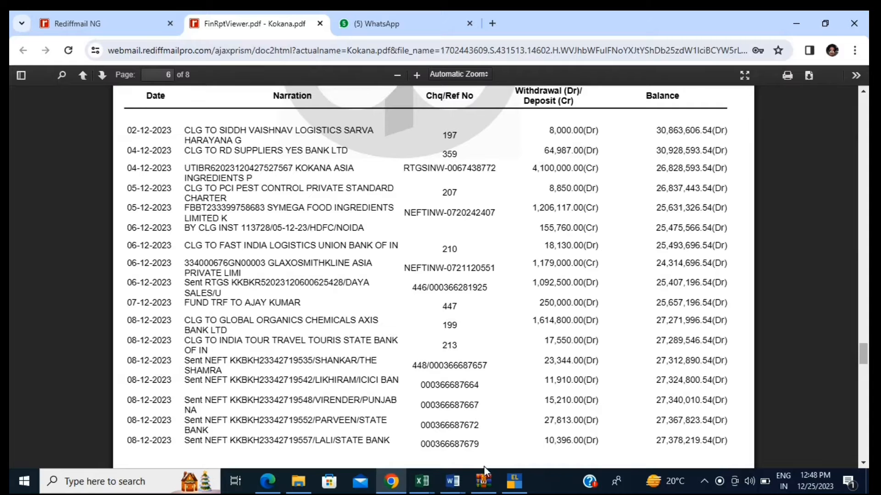
pyautogui.moveTo(510, 490)
pyautogui.click(510, 439)
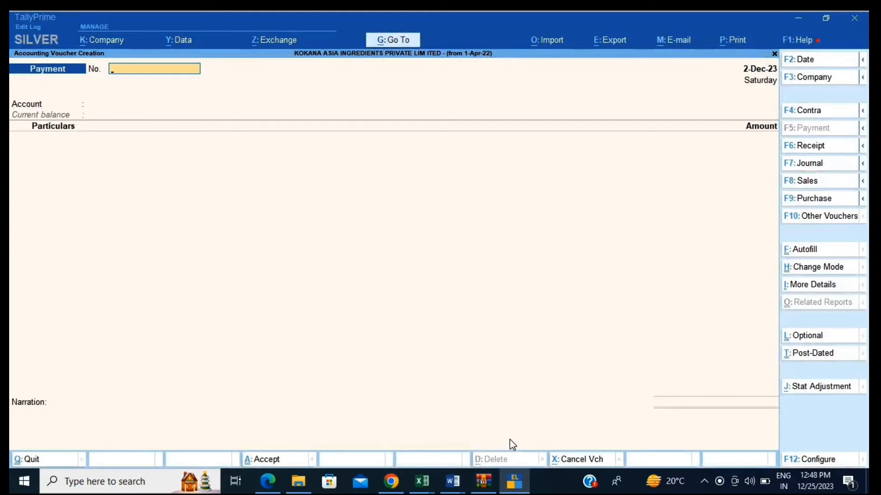
pyautogui.press('F2')
pyautogui.write('4/')
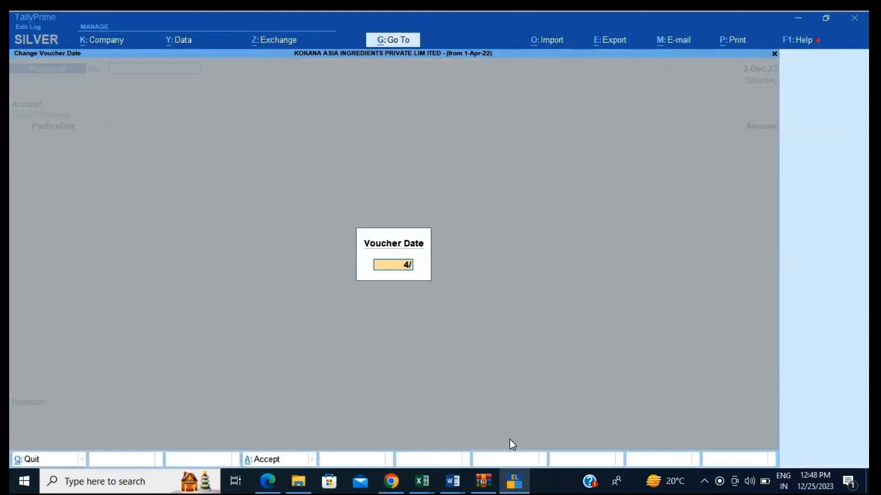
pyautogui.write('12/23')
pyautogui.press('Return')
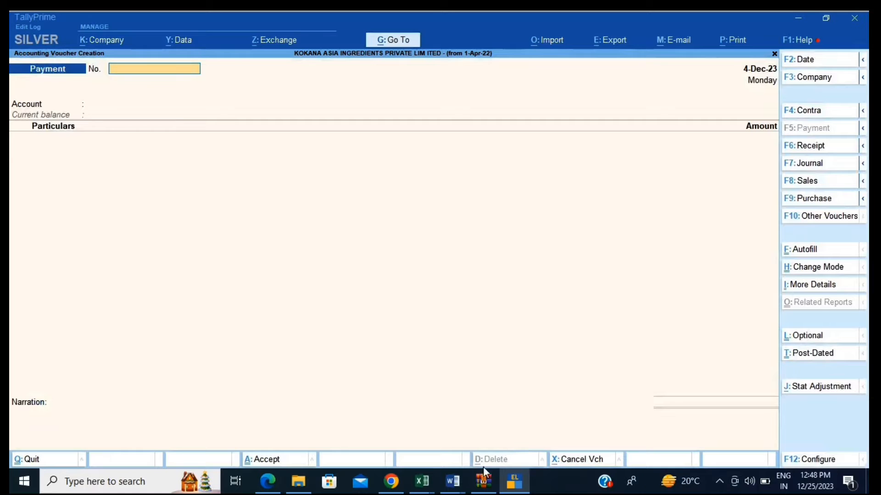
# Step: Take the cheque number from the bank statement, enter 359 as the voucher number, and choose Kotak Mahindra Bank as the account
pyautogui.moveTo(391, 482)
pyautogui.moveTo(382, 420)
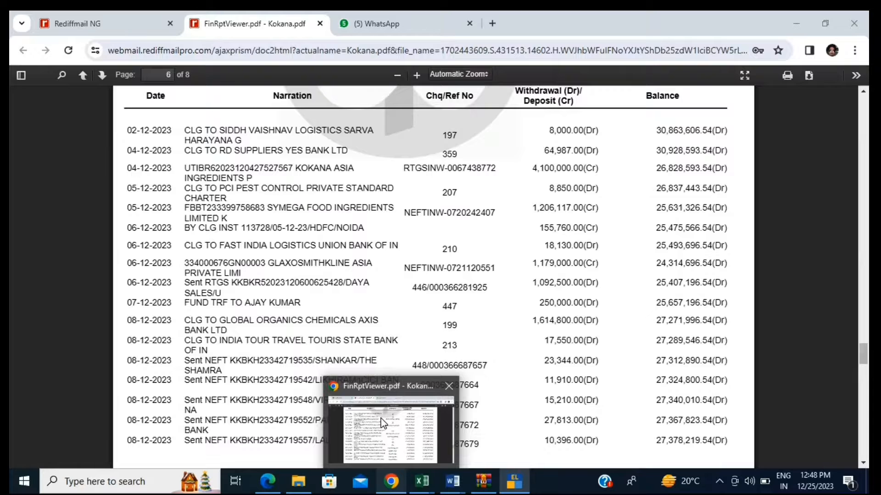
pyautogui.moveTo(515, 481)
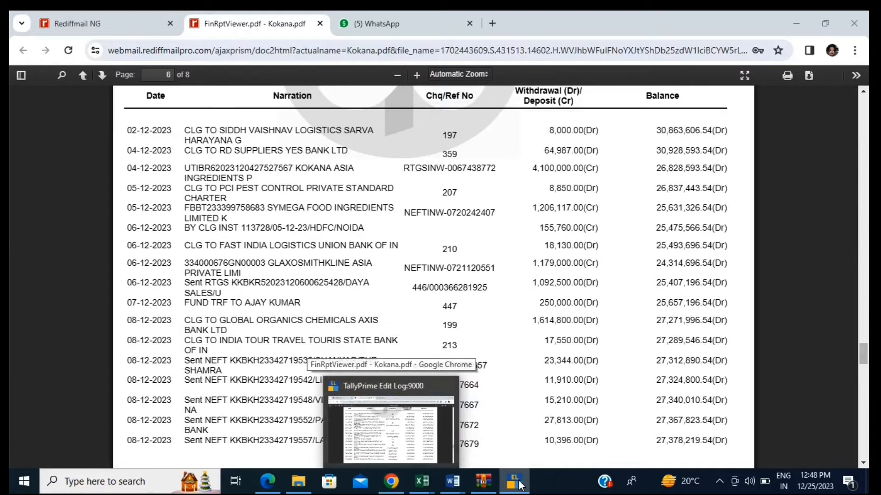
pyautogui.write('3')
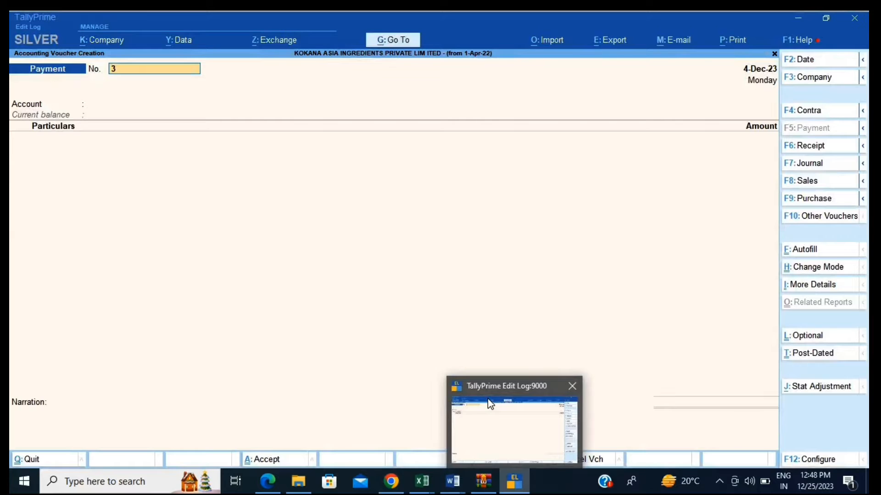
pyautogui.write('59')
pyautogui.press('Return')
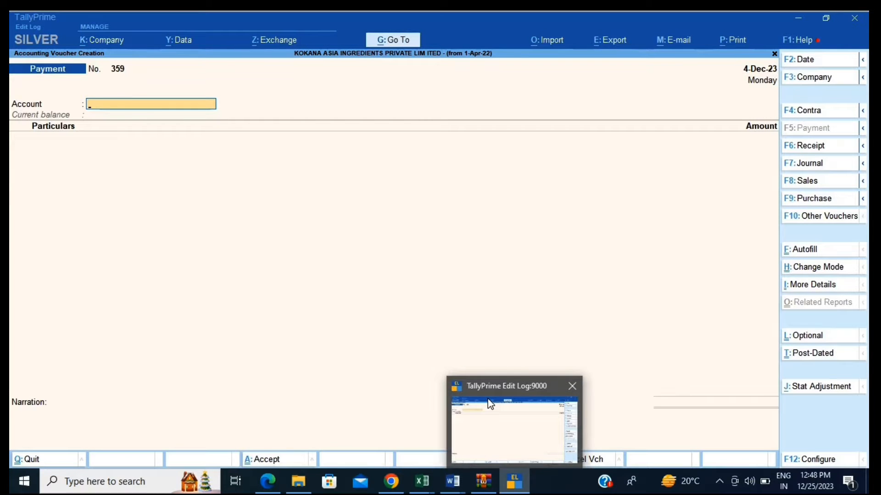
pyautogui.write('Kotak')
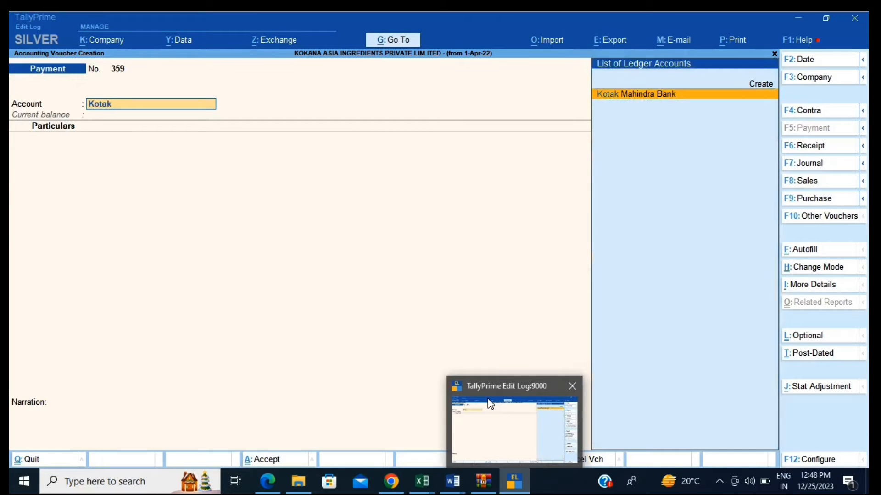
pyautogui.press('Return')
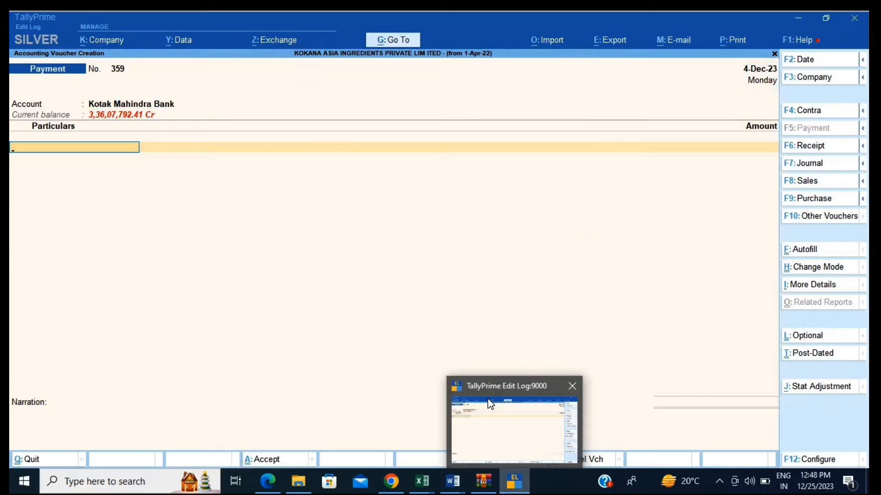
# Step: Enter RD SUPPLIERS with an amount of 64987, allocate it On Account, and save the payment voucher
pyautogui.write('Rd Su')
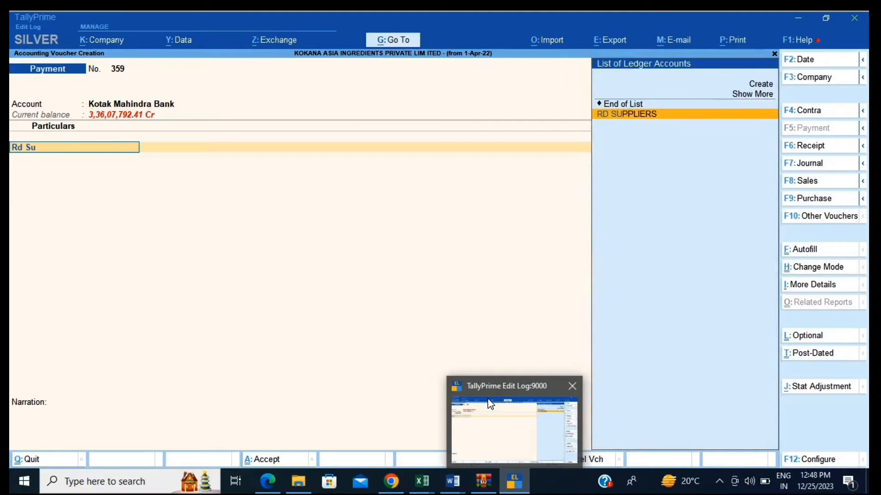
pyautogui.press('Return')
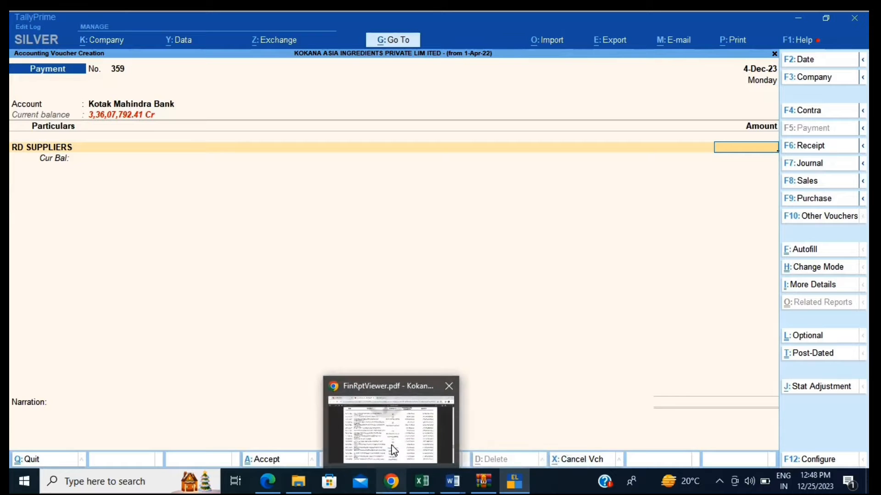
pyautogui.moveTo(392, 444)
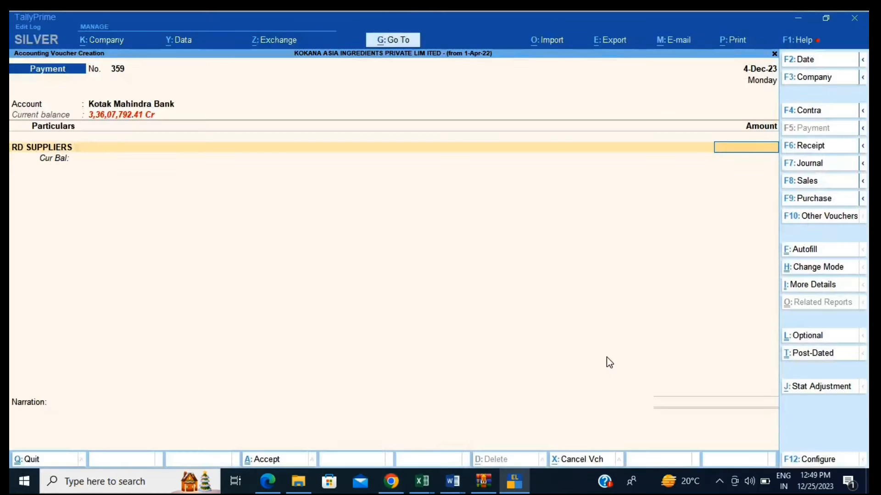
pyautogui.write('64987')
pyautogui.press('Return')
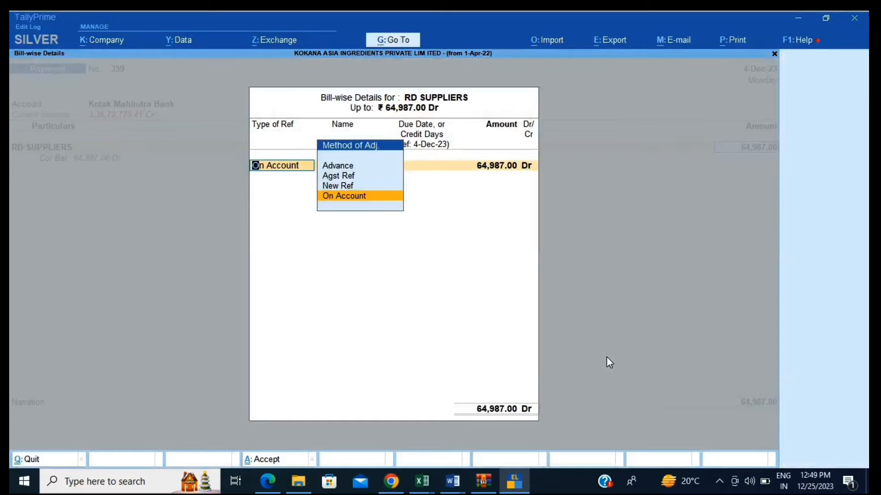
pyautogui.press('Return')
pyautogui.press('Return')
pyautogui.press('Return')
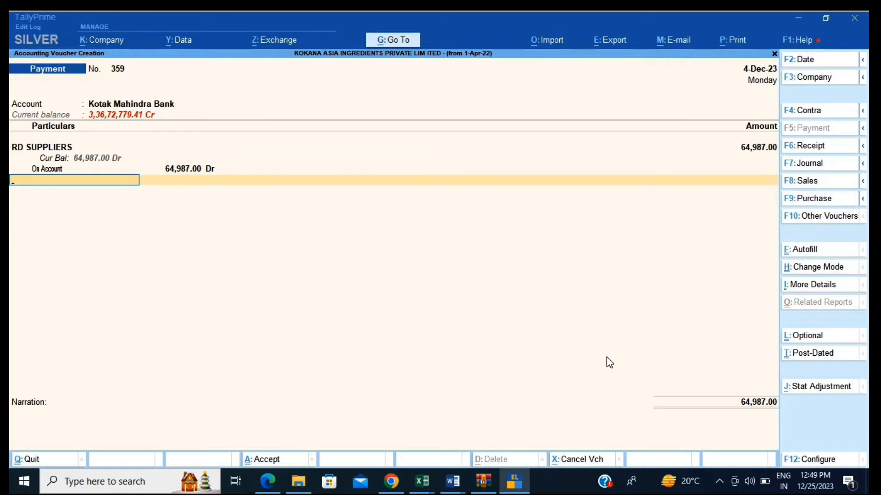
pyautogui.hotkey('ctrl', 'a')
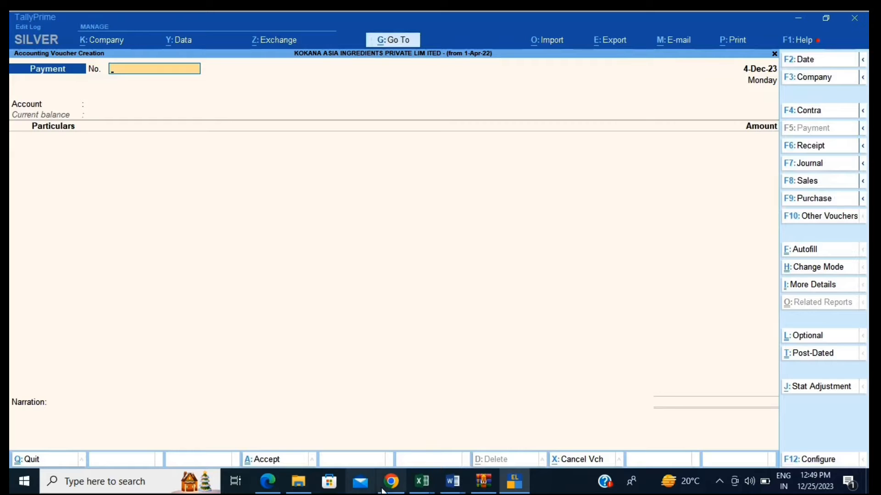
# Step: Review the 04-12-2023 RTGS deposit in the Chrome bank statement, and start a contra voucher in TallyPrime with Kotak Mahindra Bank as the account
pyautogui.moveTo(390, 481)
pyautogui.click(389, 436)
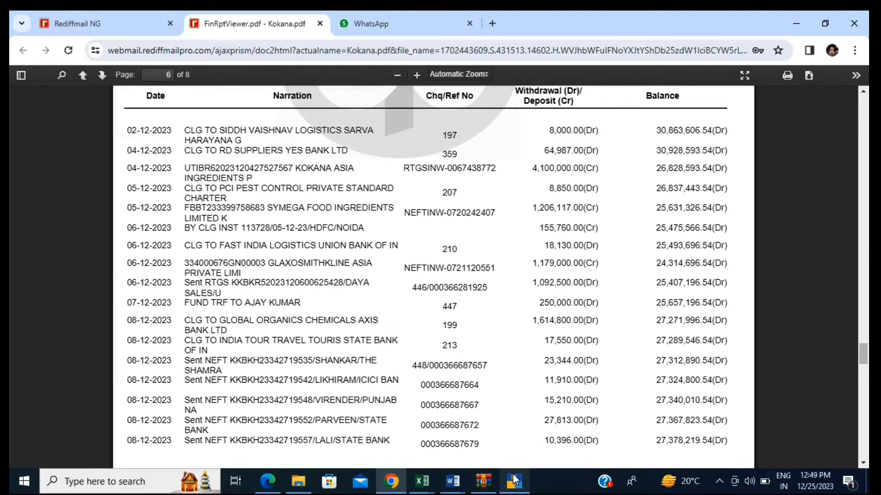
pyautogui.moveTo(513, 480)
pyautogui.click(528, 446)
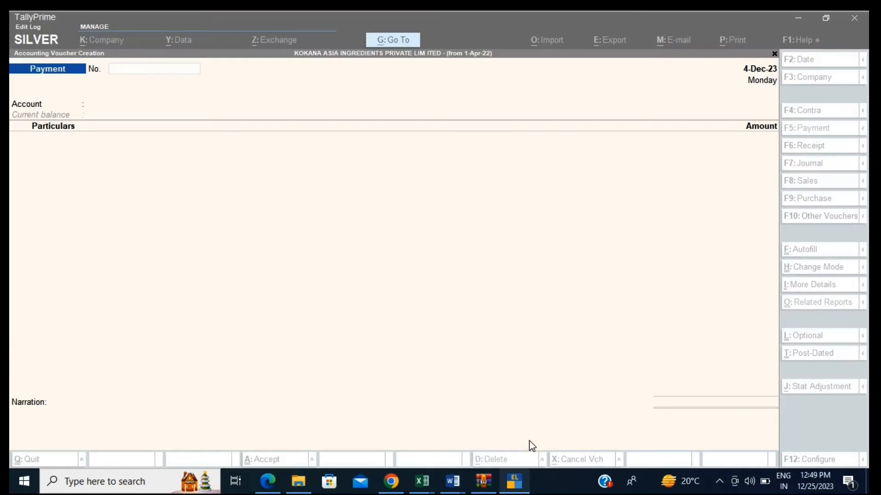
pyautogui.moveTo(395, 487)
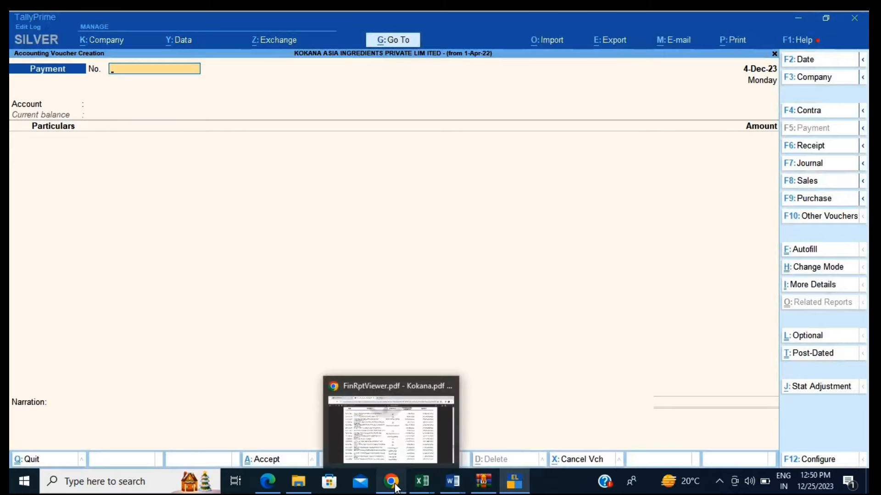
pyautogui.click(413, 415)
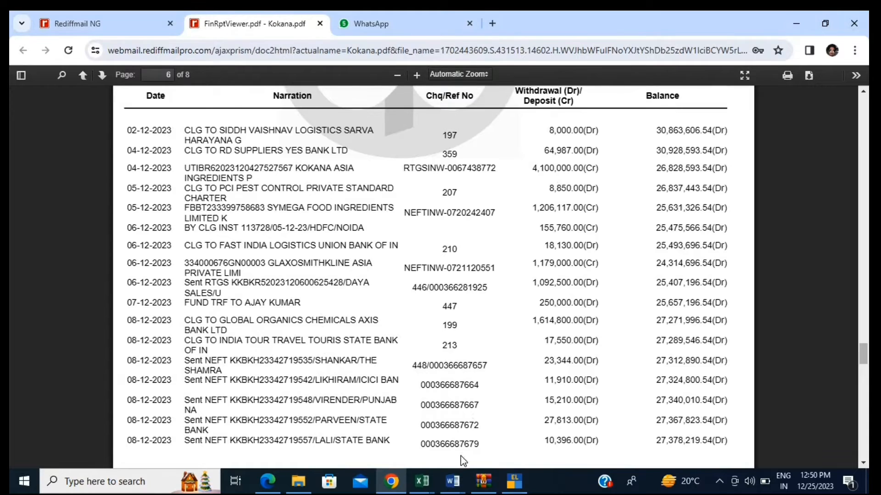
pyautogui.click(513, 481)
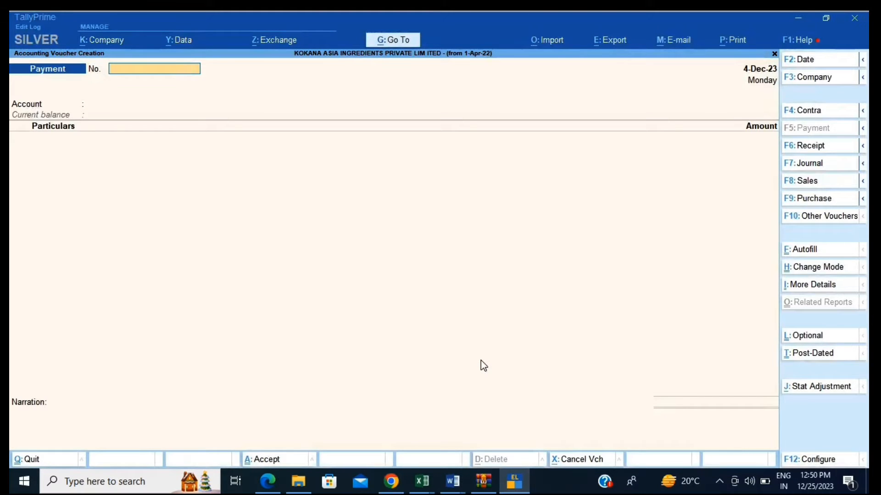
pyautogui.press('F4')
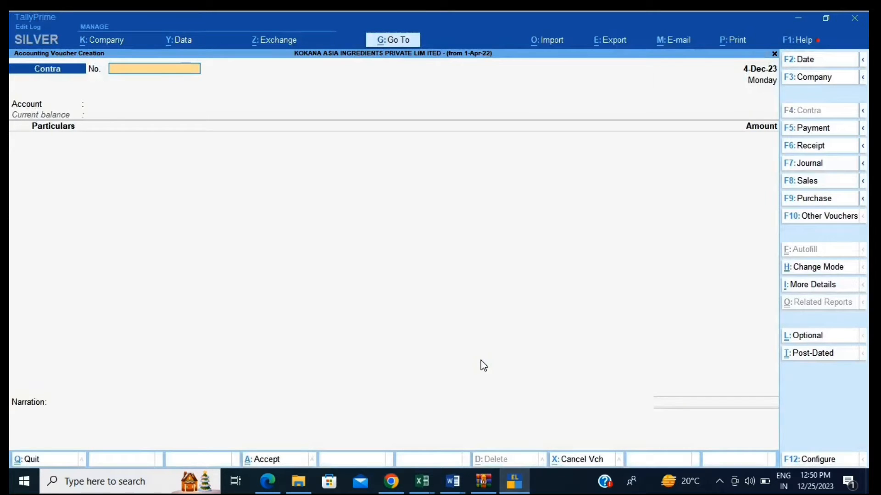
pyautogui.press('Return')
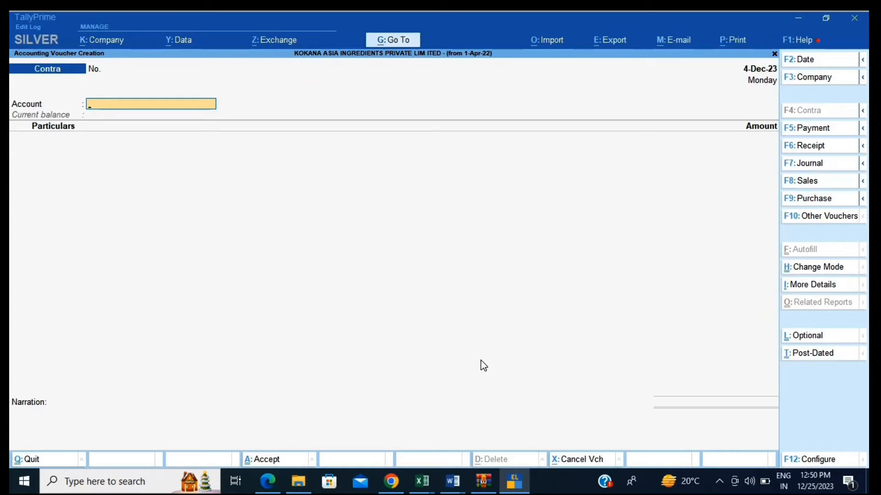
pyautogui.write('Kot')
pyautogui.press('Return')
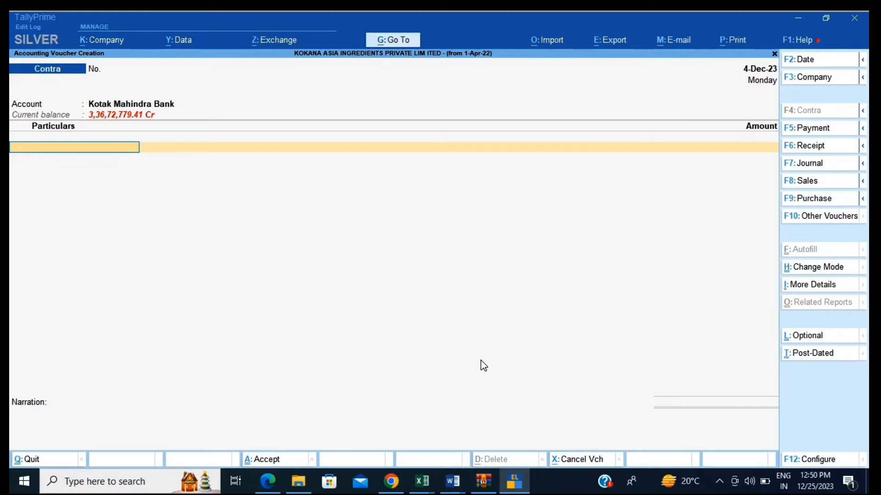
# Step: Enter AXIS BANK LTD. with an amount of 4100000, accept its cheque bank allocation, and save the contra voucher
pyautogui.write('Axis')
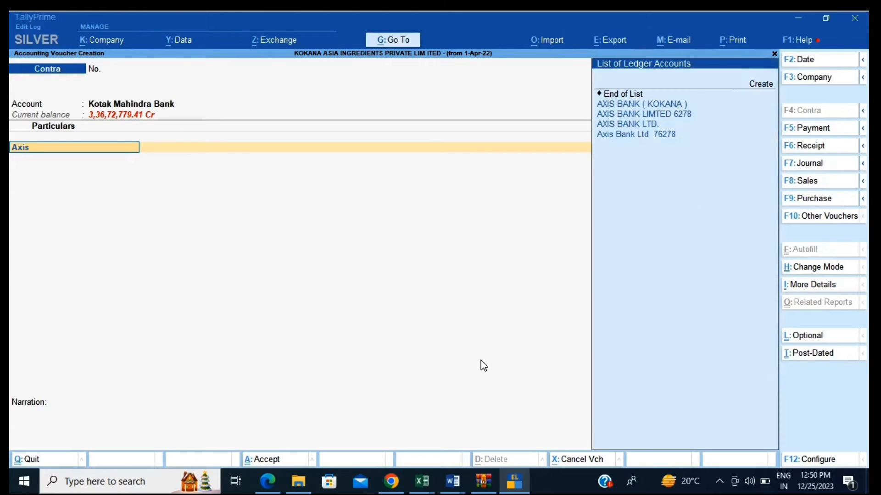
pyautogui.press('Down')
pyautogui.press('Down')
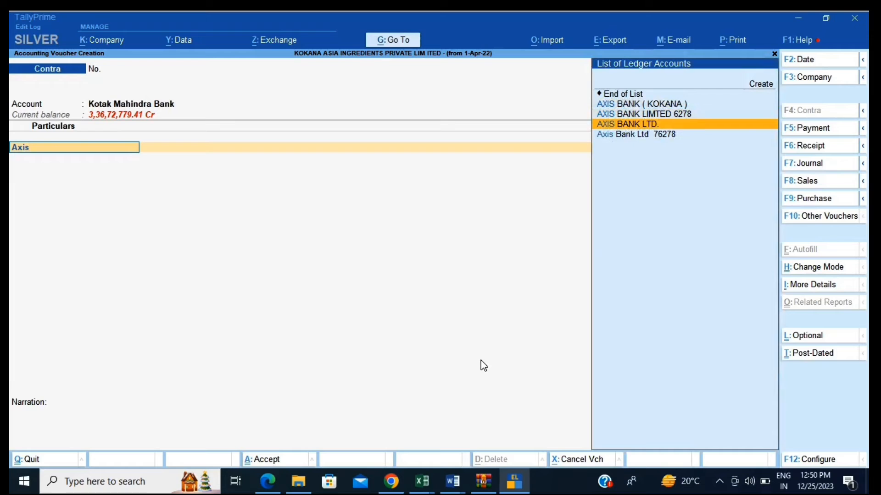
pyautogui.press('Return')
pyautogui.write('4')
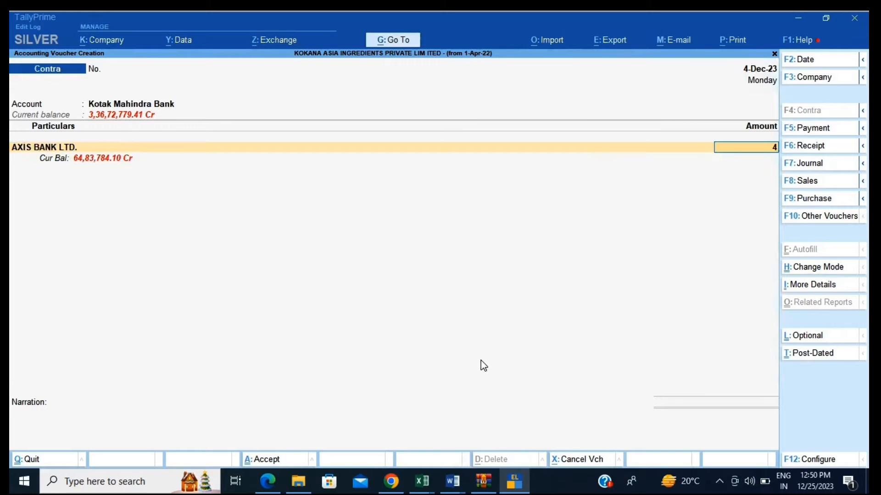
pyautogui.write('1,00,00000')
pyautogui.press('Return')
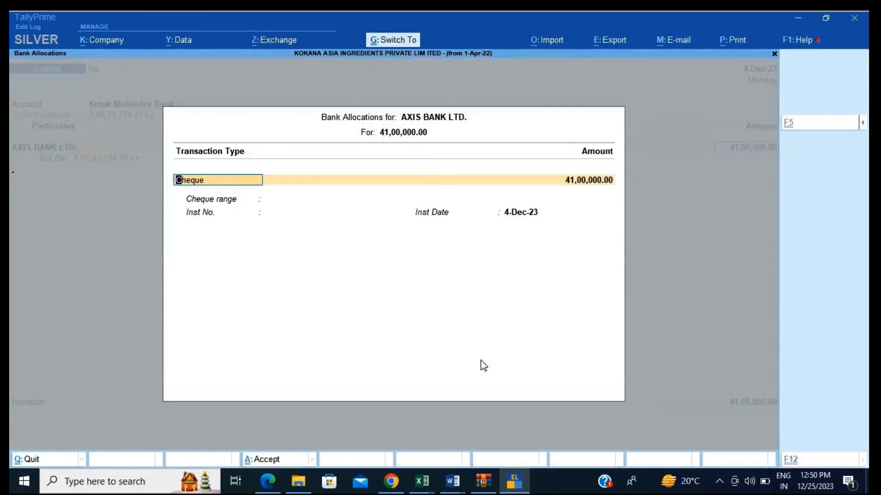
pyautogui.hotkey('ctrl', 'a')
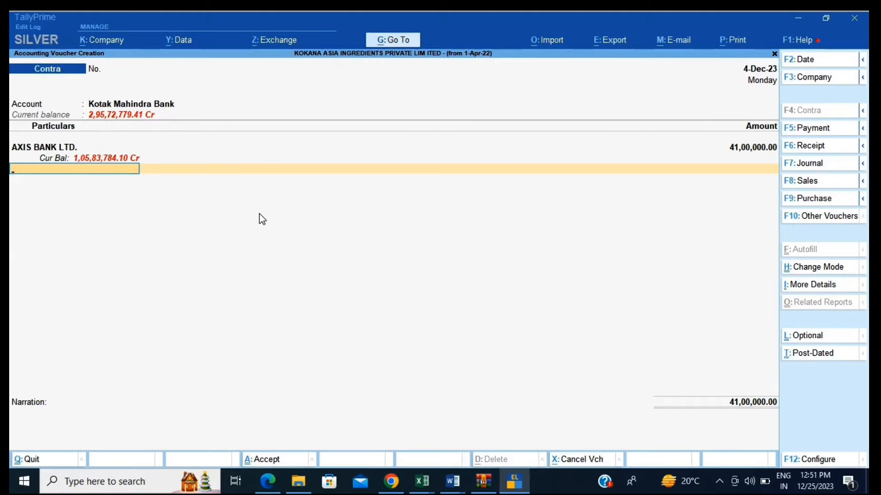
pyautogui.press('ctrl')
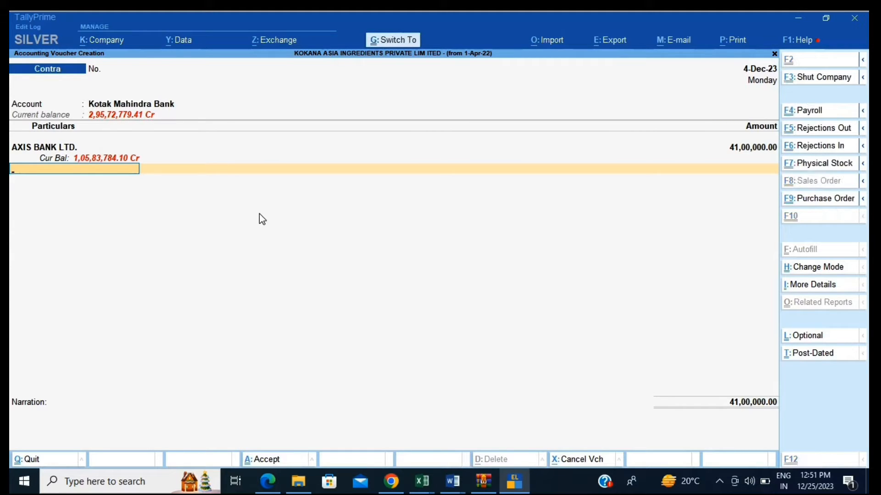
pyautogui.hotkey('ctrl', 'a')
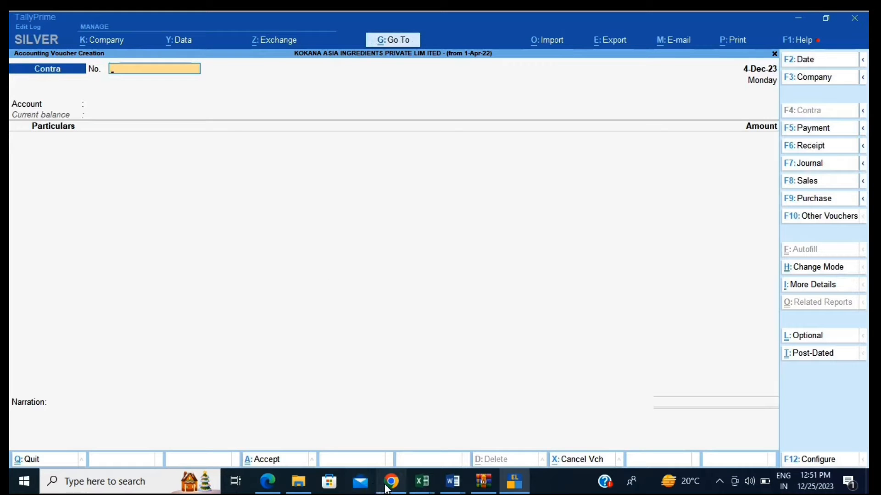
# Step: Check the next entry in the Chrome bank statement, return to TallyPrime, and start a payment voucher dated 5-12-2023
pyautogui.moveTo(389, 485)
pyautogui.click(395, 411)
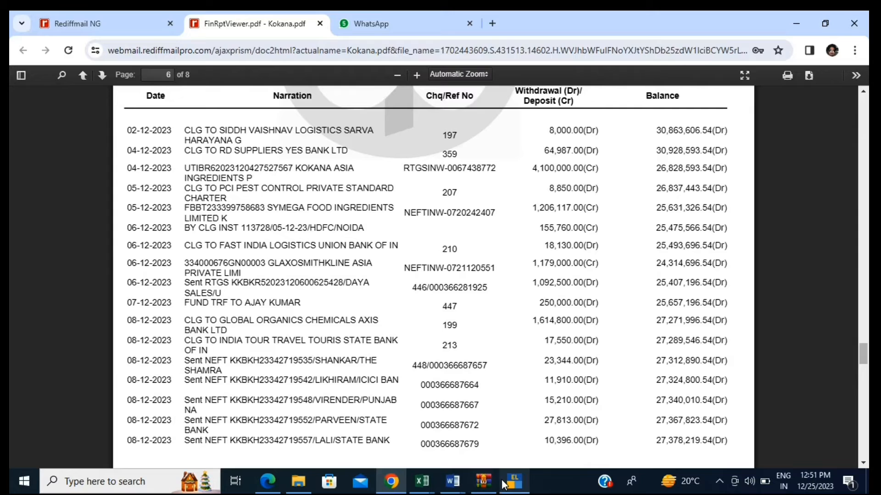
pyautogui.moveTo(508, 484)
pyautogui.click(514, 426)
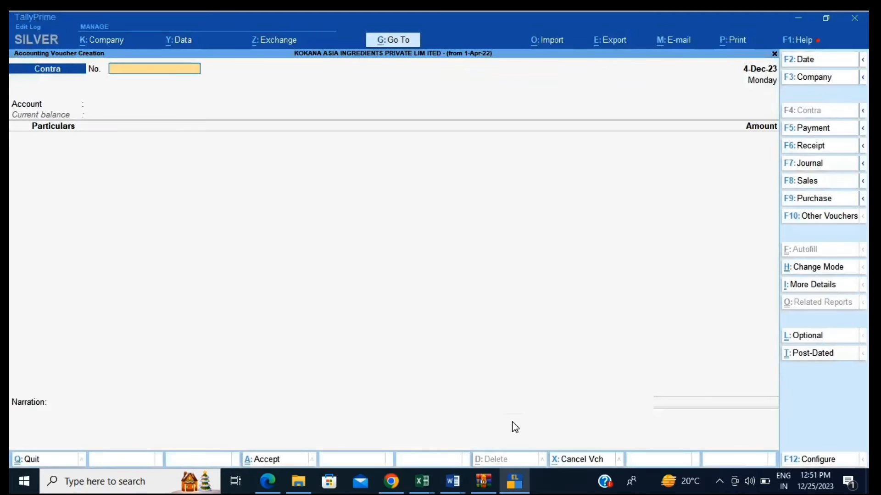
pyautogui.click(802, 132)
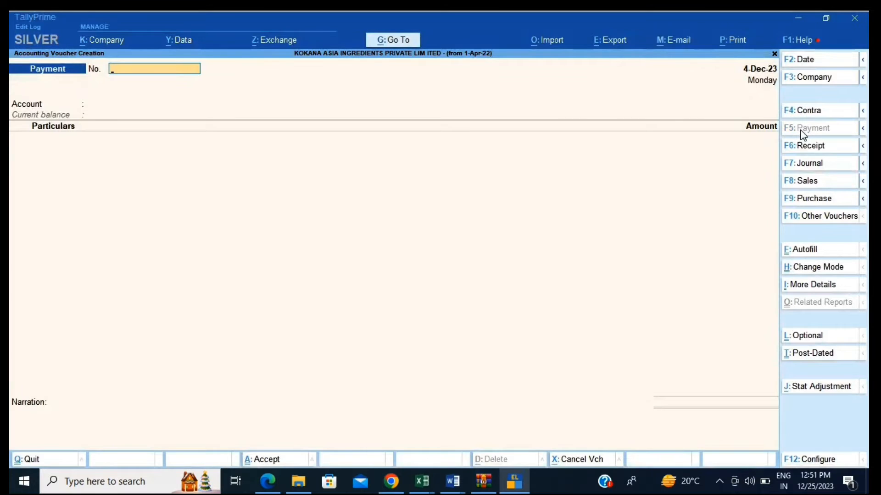
pyautogui.press('F2')
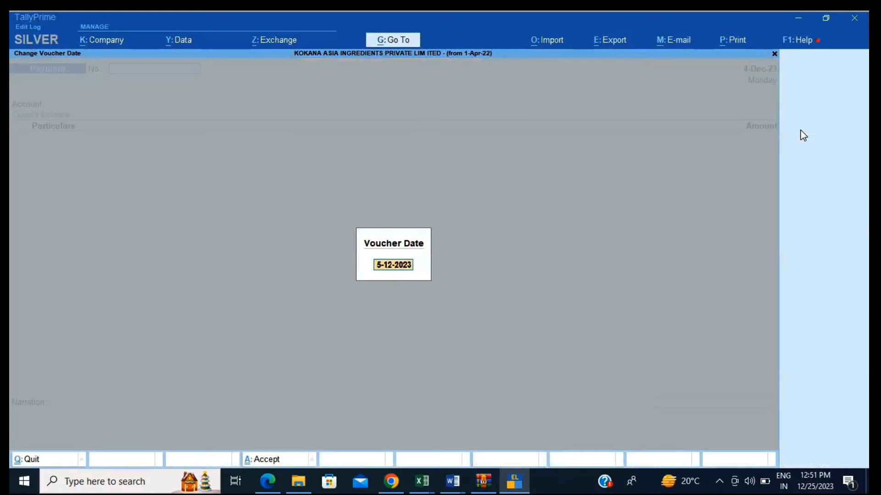
pyautogui.press('Return')
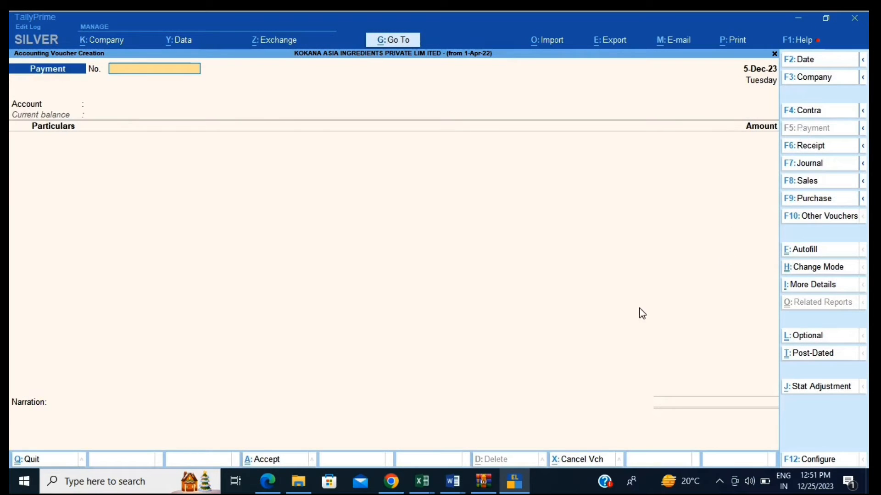
# Step: Look up the PCI Pest Control cheque number in the Chrome statement, enter 207 as TallyPrime's voucher number, and choose Kotak Mahindra Bank as the account
pyautogui.click(391, 487)
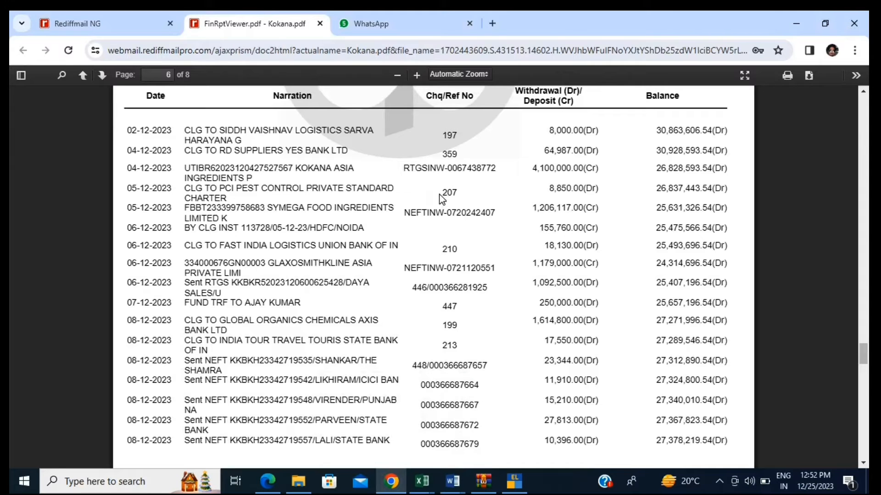
pyautogui.click(525, 489)
pyautogui.write('207')
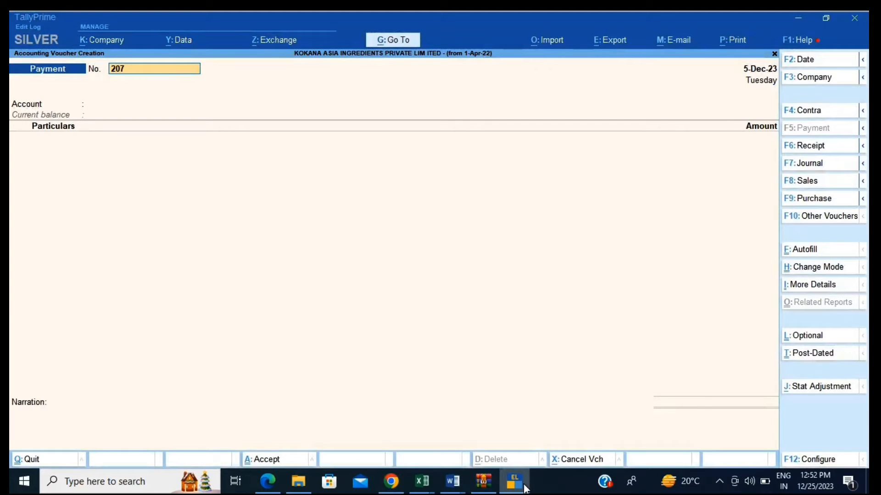
pyautogui.press('Return')
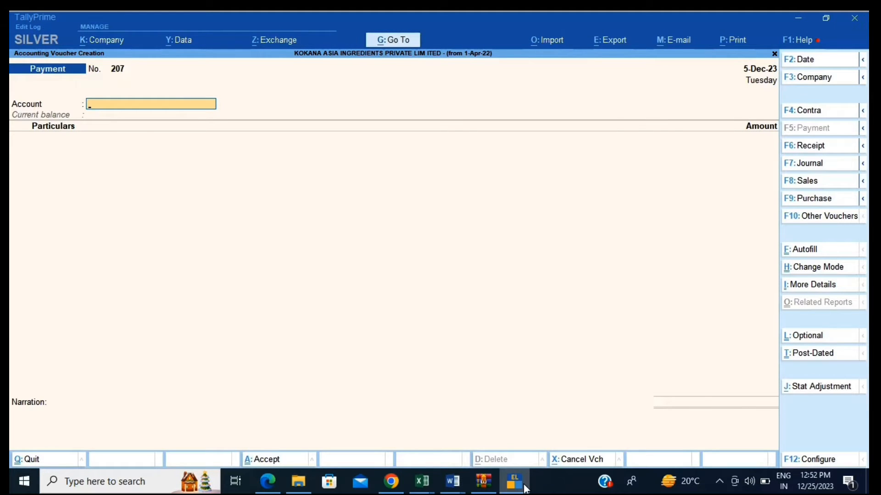
pyautogui.write('Kota')
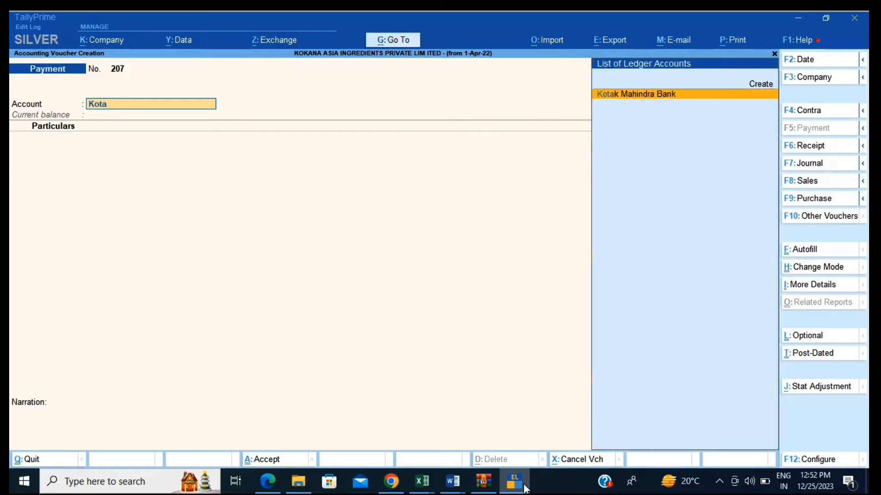
pyautogui.write('k')
pyautogui.press('Return')
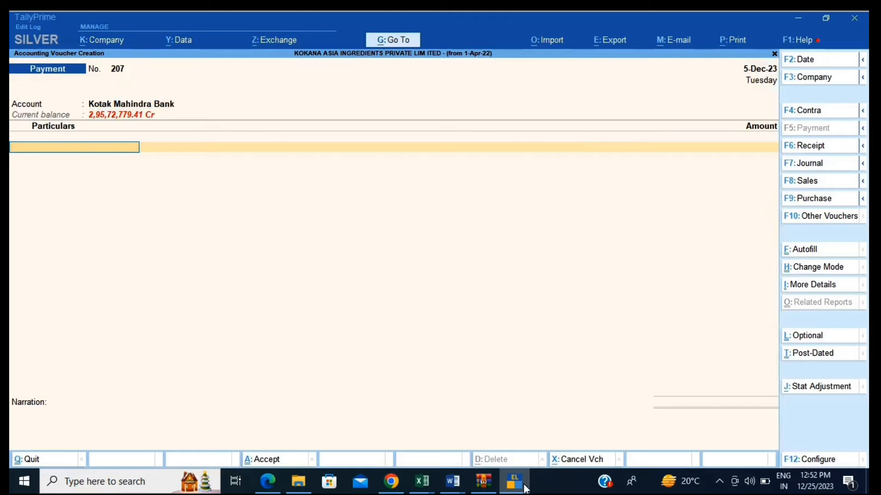
# Step: Verify the payee in the Chrome statement, enter PCI PEST CONTROL PRIVATE LIMITED with 8850 On Account in TallyPrime, and save the payment voucher
pyautogui.write('Pest')
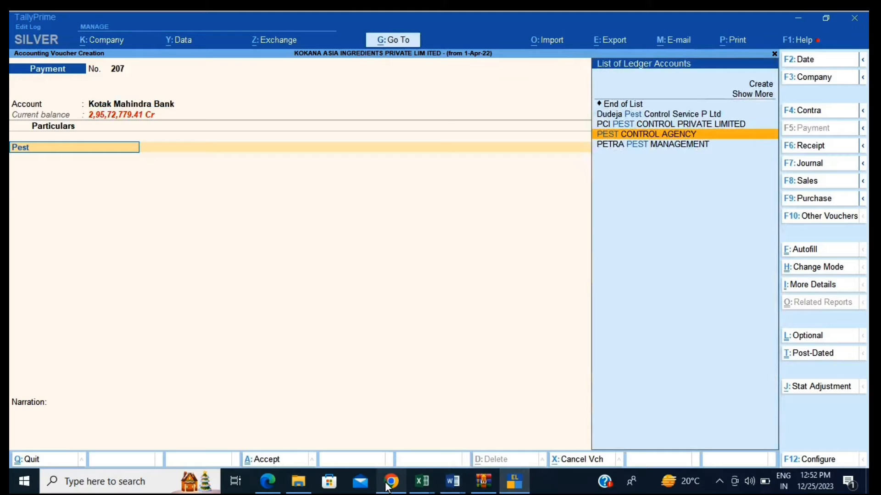
pyautogui.moveTo(390, 483)
pyautogui.click(393, 447)
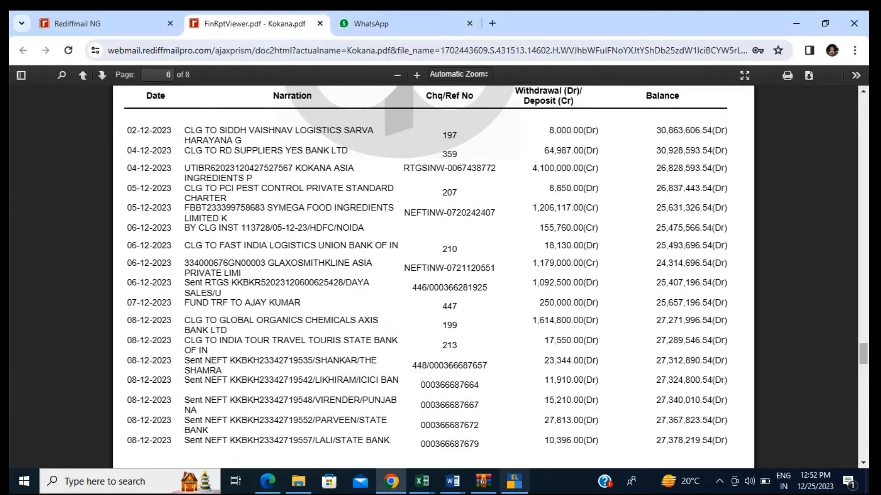
pyautogui.click(515, 482)
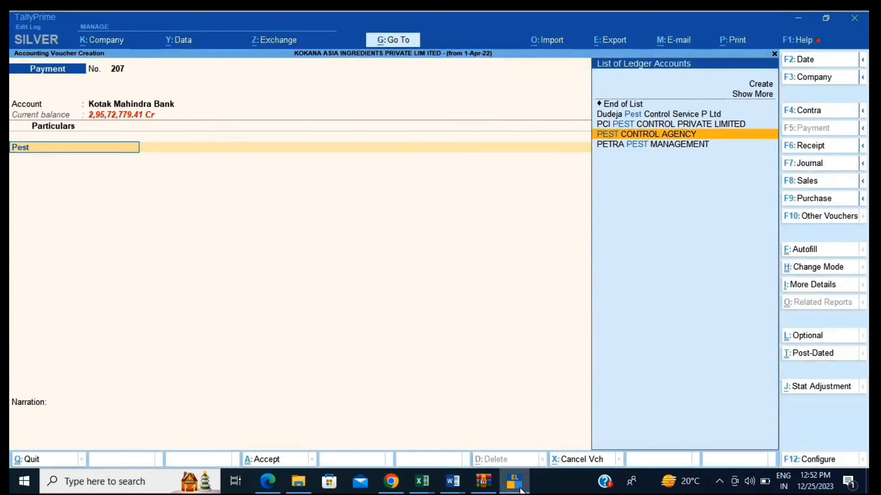
pyautogui.press('Up')
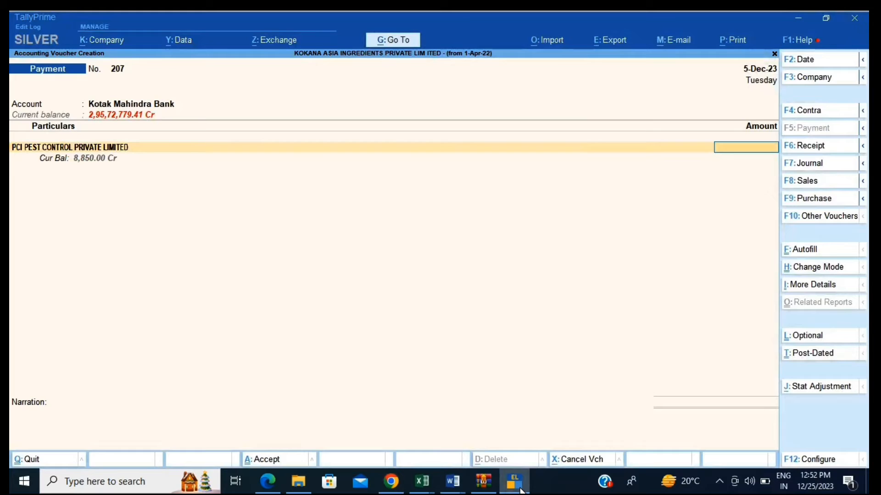
pyautogui.write('8850')
pyautogui.press('Return')
pyautogui.press('Return')
pyautogui.press('Return')
pyautogui.press('Return')
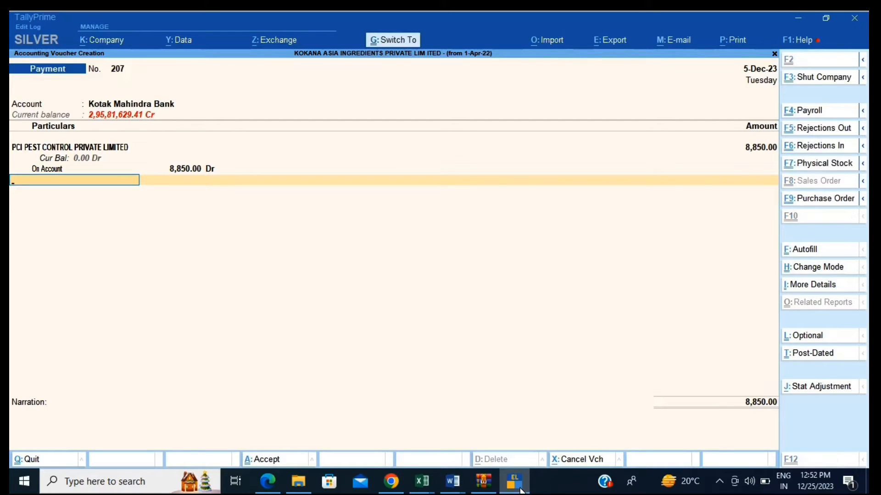
pyautogui.hotkey('ctrl', 'a')
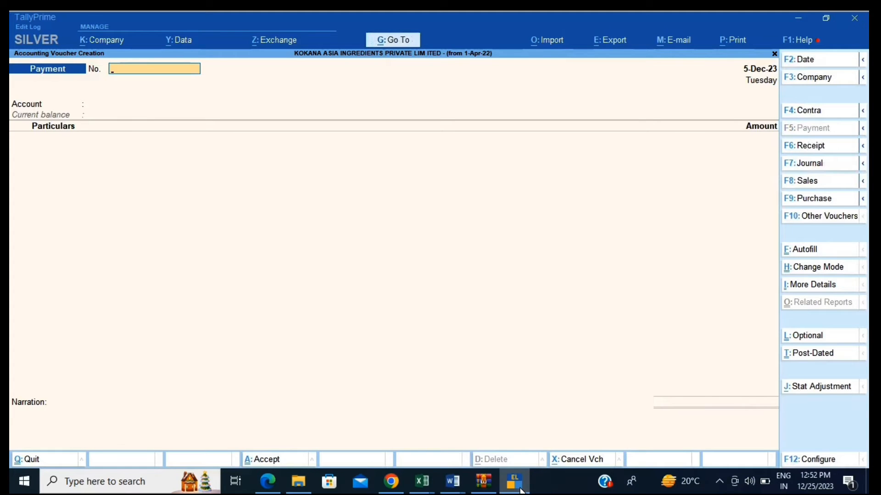
# Step: Review the 05-12-2023 NEFT deposit in the Chrome bank statement, and start a receipt voucher in TallyPrime with Kotak Mahindra Bank as the account
pyautogui.click(391, 481)
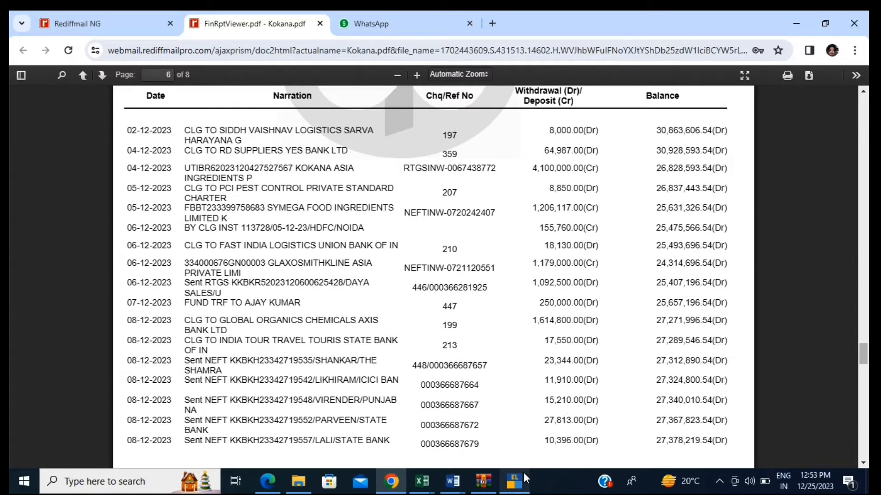
pyautogui.moveTo(524, 472)
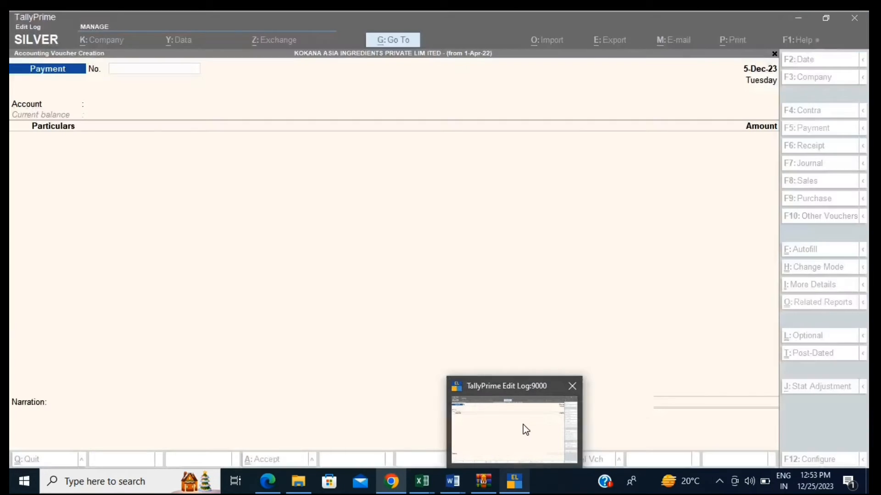
pyautogui.click(525, 429)
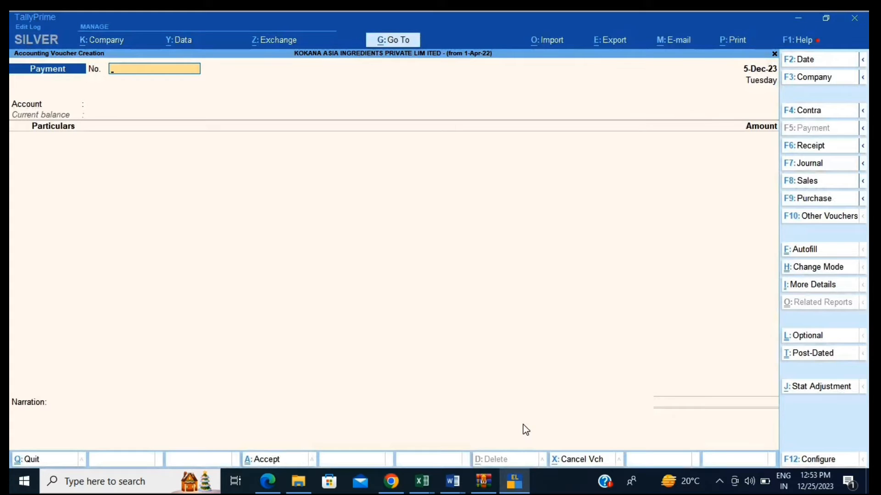
pyautogui.press('F6')
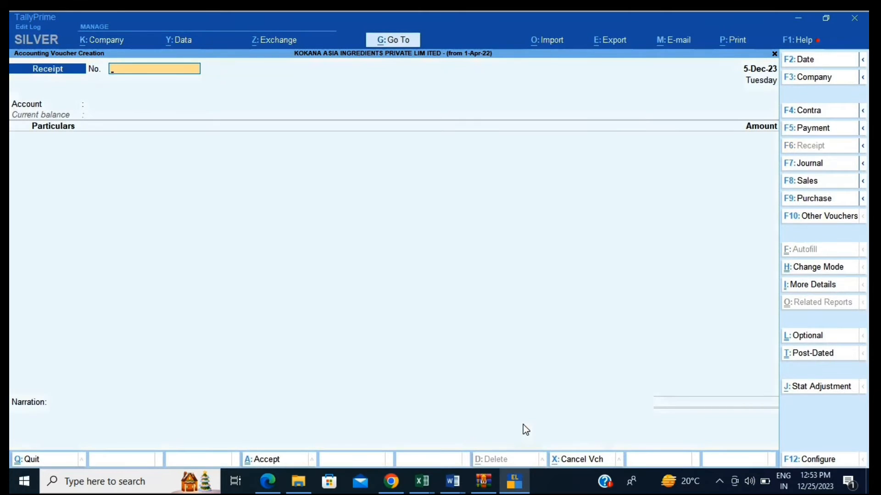
pyautogui.press('Return')
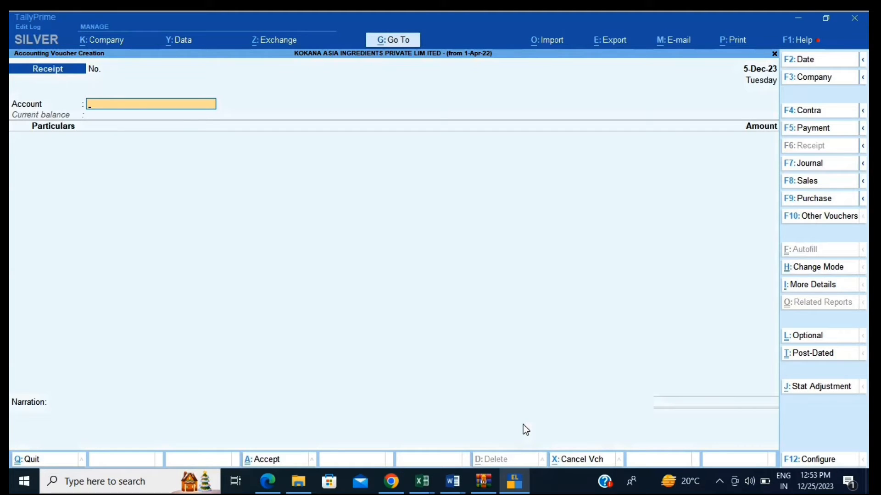
pyautogui.write('Kot')
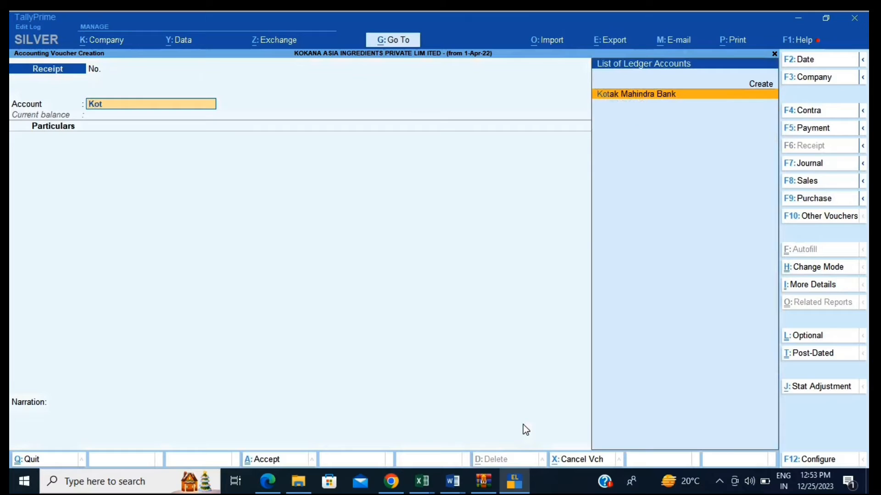
pyautogui.write('ak')
pyautogui.press('Return')
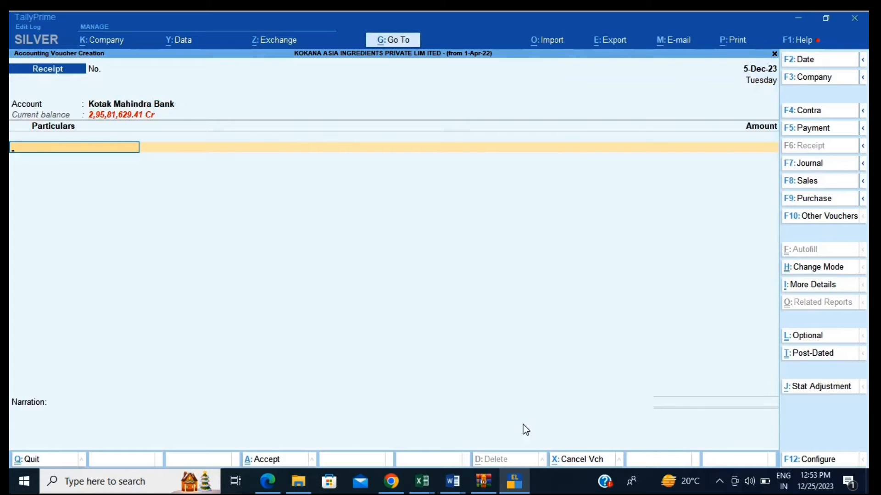
# Step: Select SYMEGA FOOD INGREDIENTS LTD (SavouryDivn) as the receipt's ledger, check the deposit amount in the Chrome statement, and enter 1206117 in TallyPrime
pyautogui.write('S')
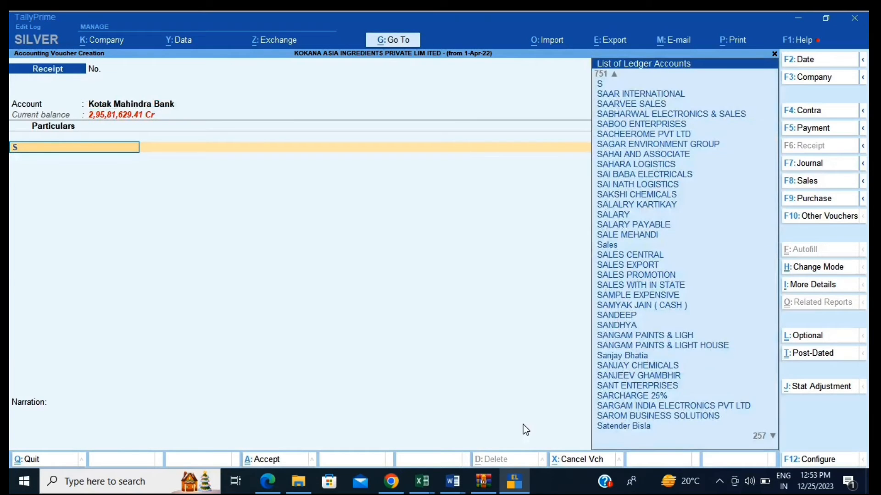
pyautogui.write('ymega')
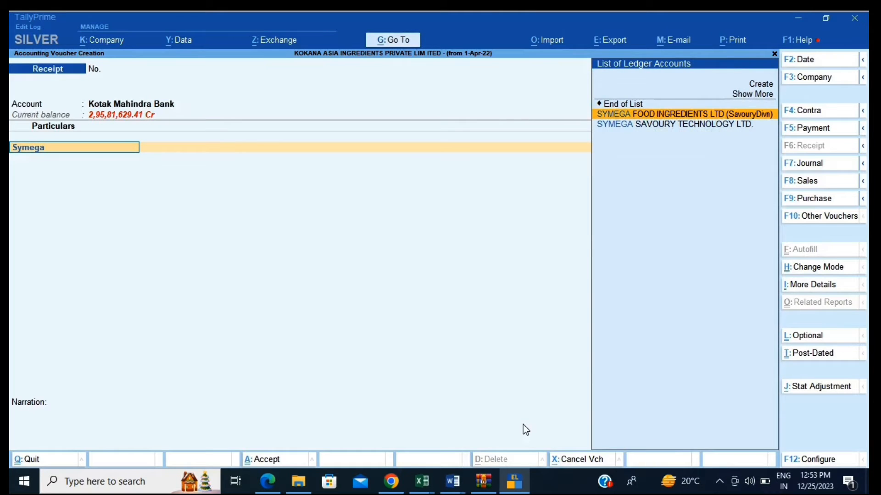
pyautogui.press('Return')
pyautogui.write('12')
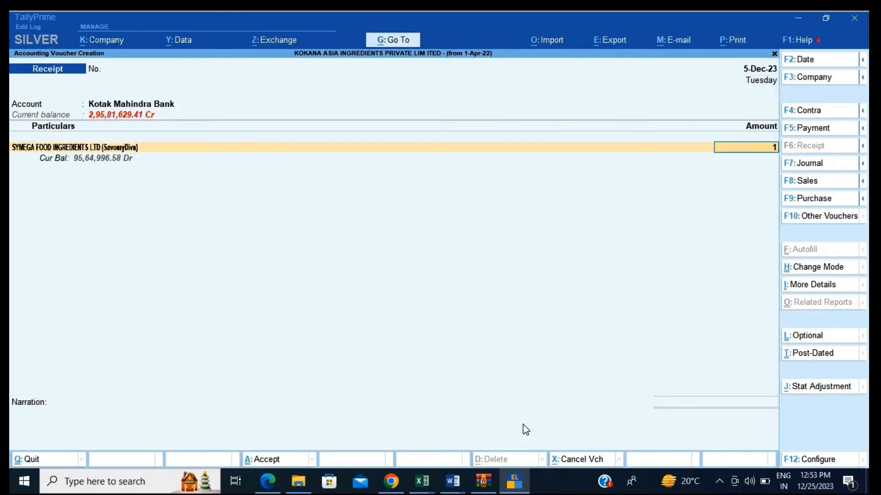
pyautogui.moveTo(397, 485)
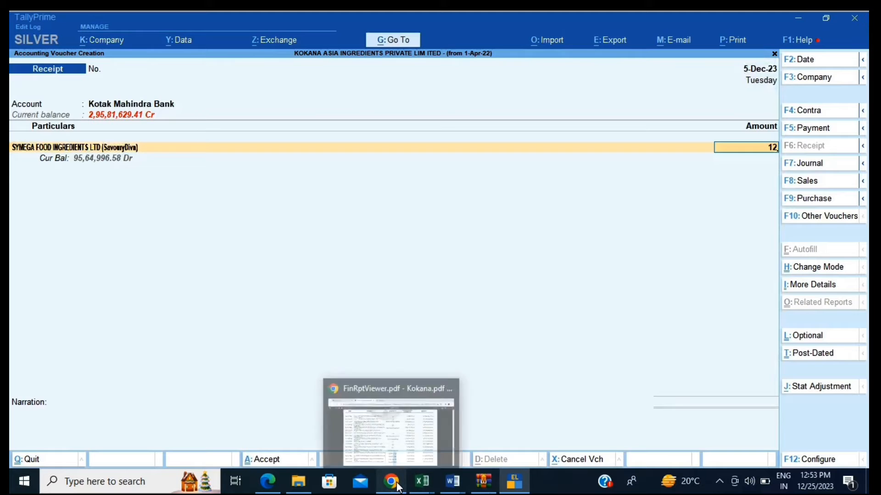
pyautogui.click(398, 436)
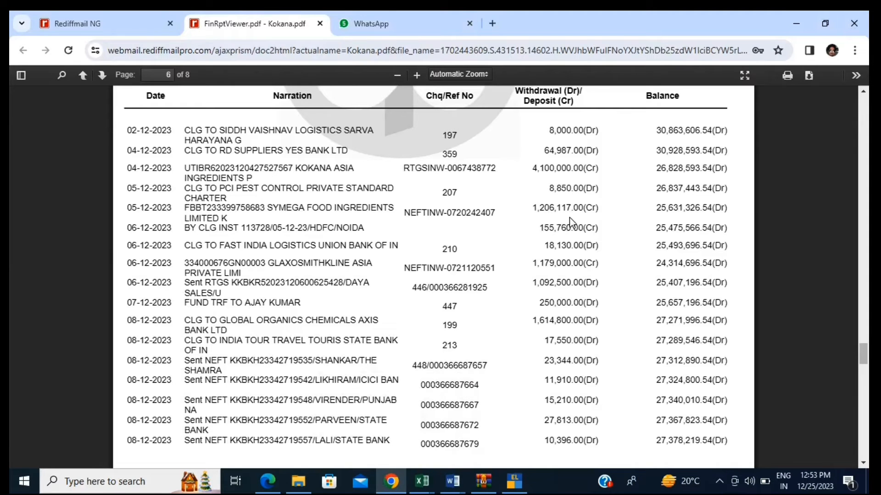
pyautogui.click(516, 490)
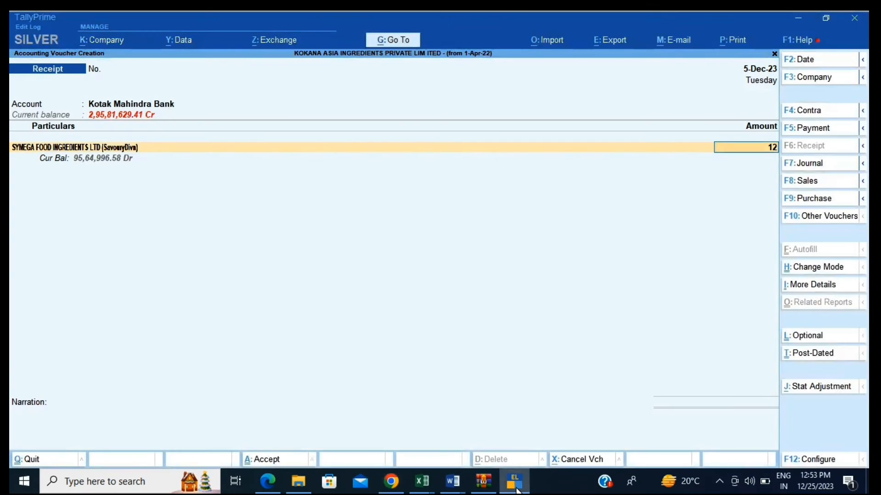
pyautogui.write('06117')
pyautogui.press('Return')
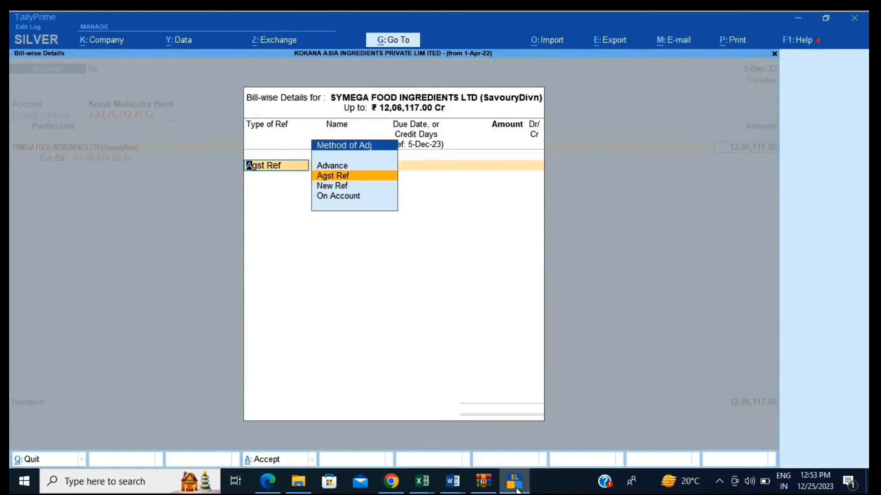
# Step: Examine Symega's pending bills under Agst Ref for a bill matching the receipt, and return to the amount without choosing one
pyautogui.press('Return')
pyautogui.press('Down')
pyautogui.press('Down')
pyautogui.press('Down')
pyautogui.press('Down')
pyautogui.press('Down')
pyautogui.press('Down')
pyautogui.press('Down')
pyautogui.press('Down')
pyautogui.press('Down')
pyautogui.press('Down')
pyautogui.press('Down')
pyautogui.press('Down')
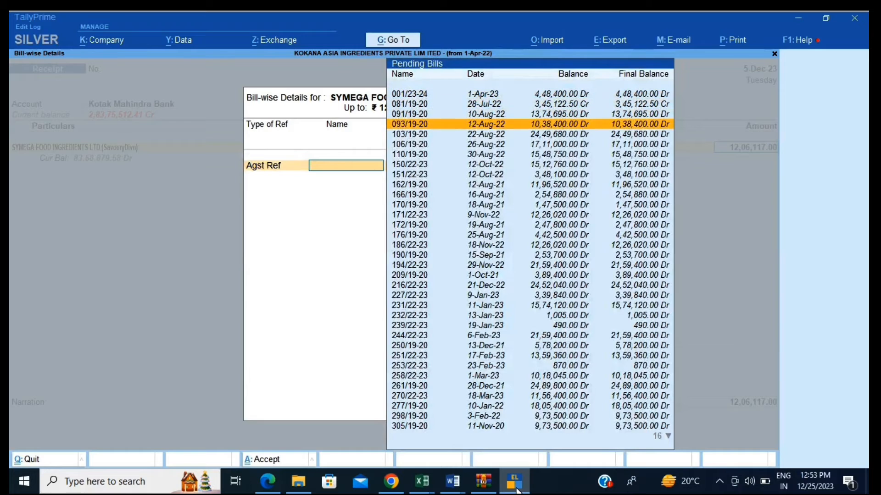
pyautogui.press('Down')
pyautogui.press('Down')
pyautogui.press('Down')
pyautogui.press('Down')
pyautogui.press('Down')
pyautogui.press('Down')
pyautogui.press('Down')
pyautogui.press('Down')
pyautogui.press('Down')
pyautogui.press('Down')
pyautogui.press('Down')
pyautogui.press('Down')
pyautogui.press('Down')
pyautogui.press('Down')
pyautogui.press('Down')
pyautogui.press('Down')
pyautogui.press('Down')
pyautogui.press('Down')
pyautogui.press('Down')
pyautogui.press('Down')
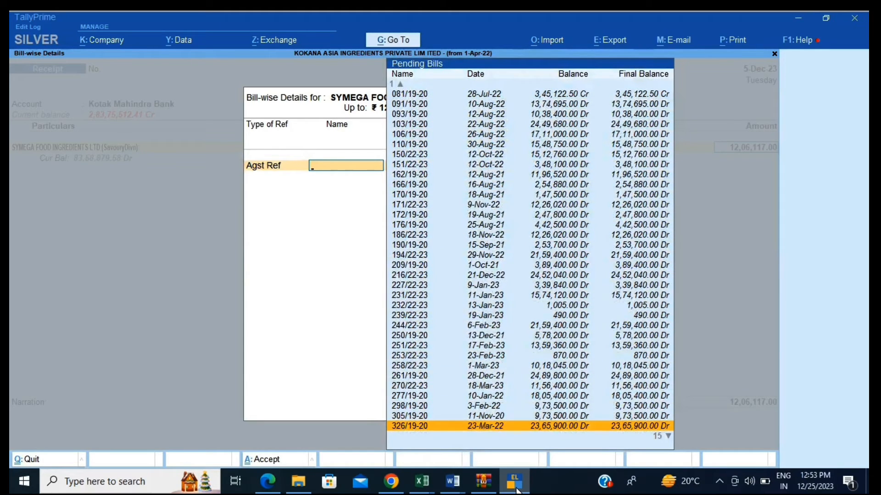
pyautogui.press('Down')
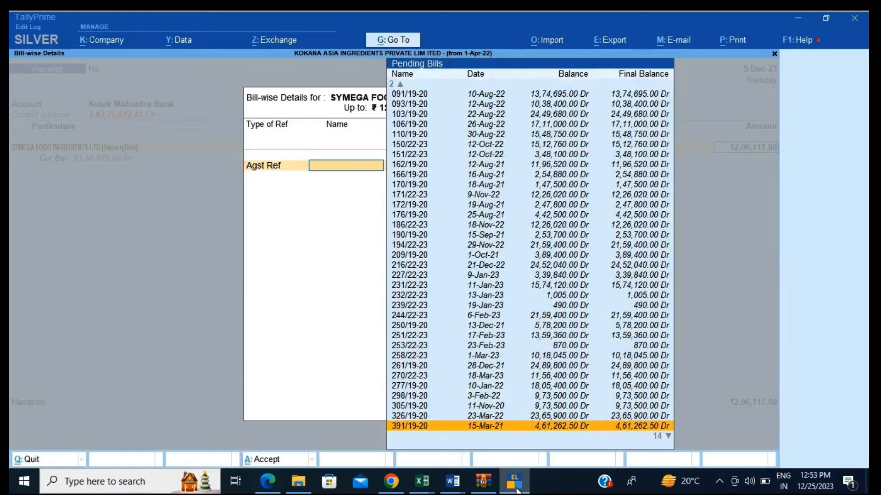
pyautogui.press('Down')
pyautogui.press('Down')
pyautogui.press('Down')
pyautogui.press('Down')
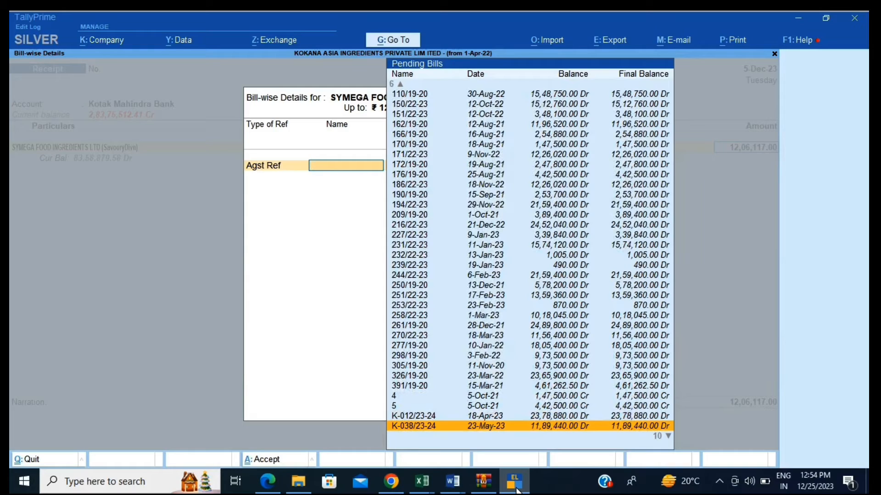
pyautogui.press('Escape')
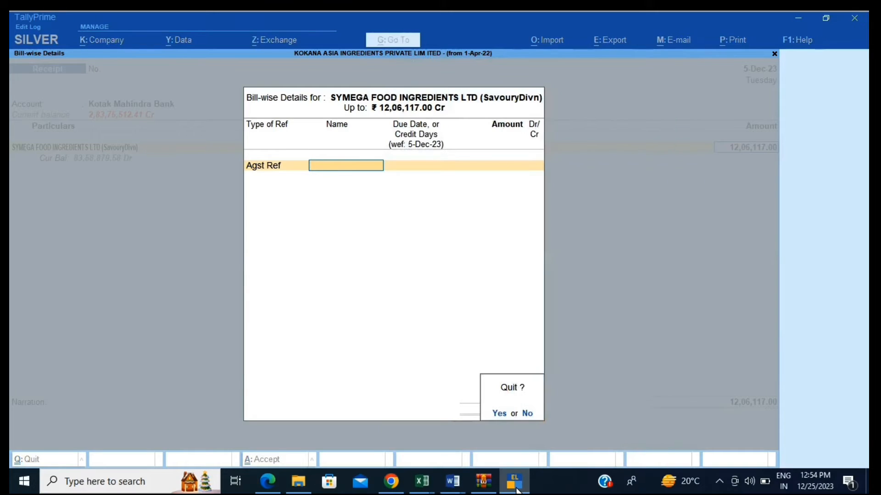
pyautogui.press('n')
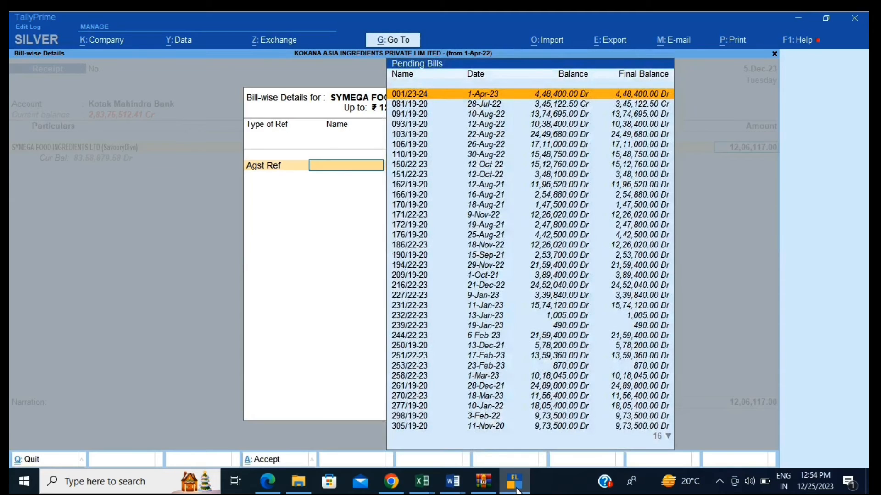
pyautogui.press('BackSpace')
pyautogui.press('BackSpace')
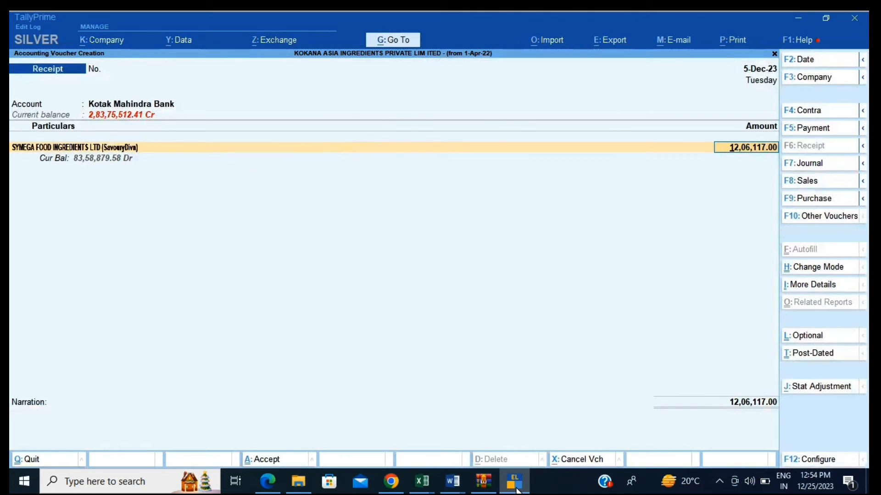
# Step: Allocate the full Symega receipt of 12,06,117.00 as On Account and save the receipt voucher
pyautogui.press('Return')
pyautogui.press('Down')
pyautogui.press('Down')
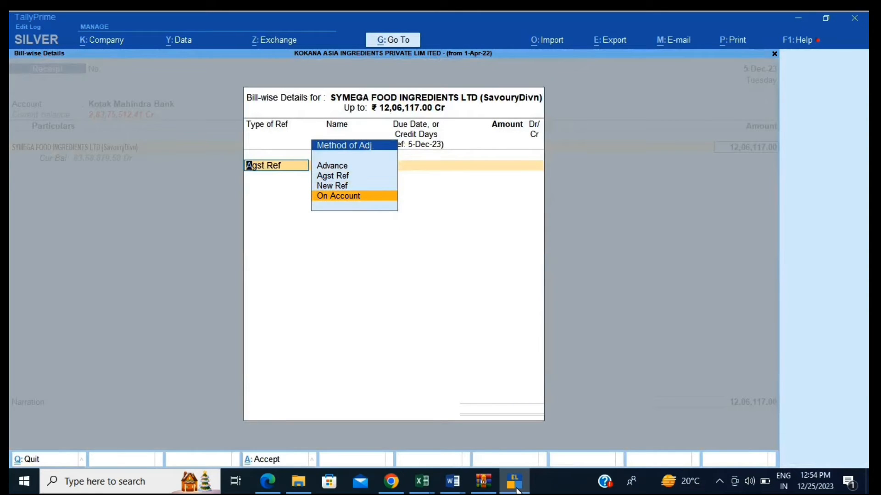
pyautogui.press('Return')
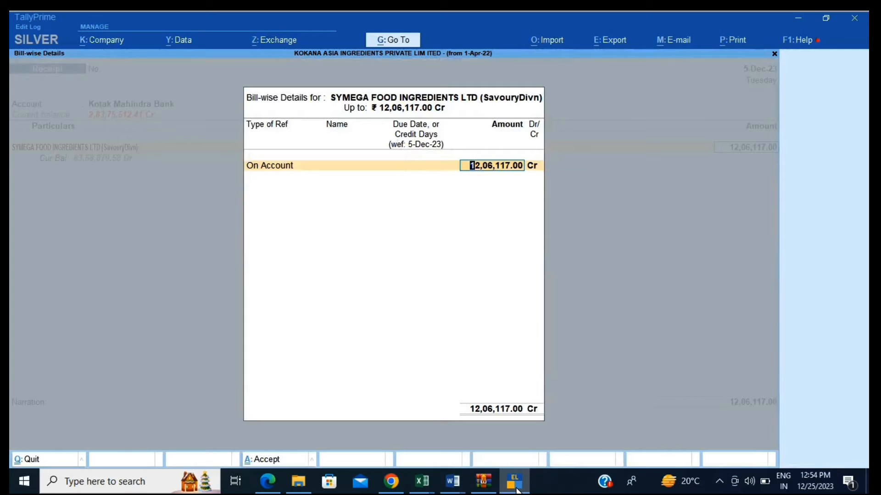
pyautogui.hotkey('ctrl', 'a')
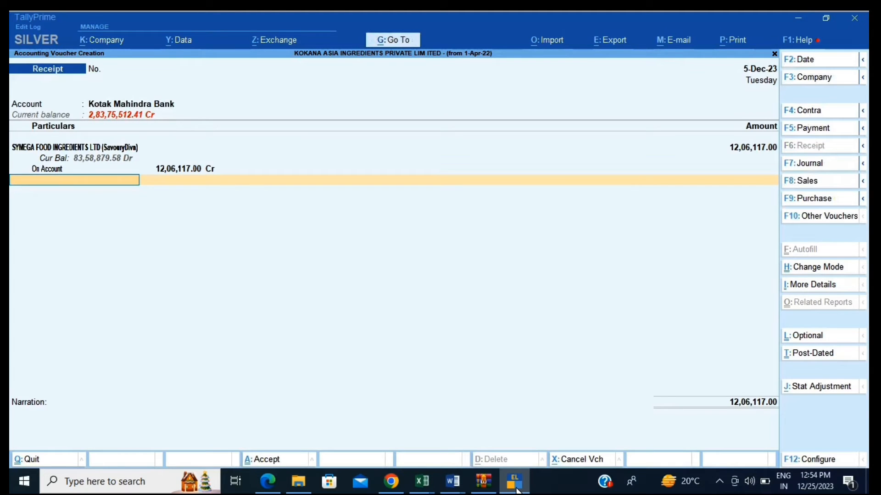
pyautogui.hotkey('ctrl', 'a')
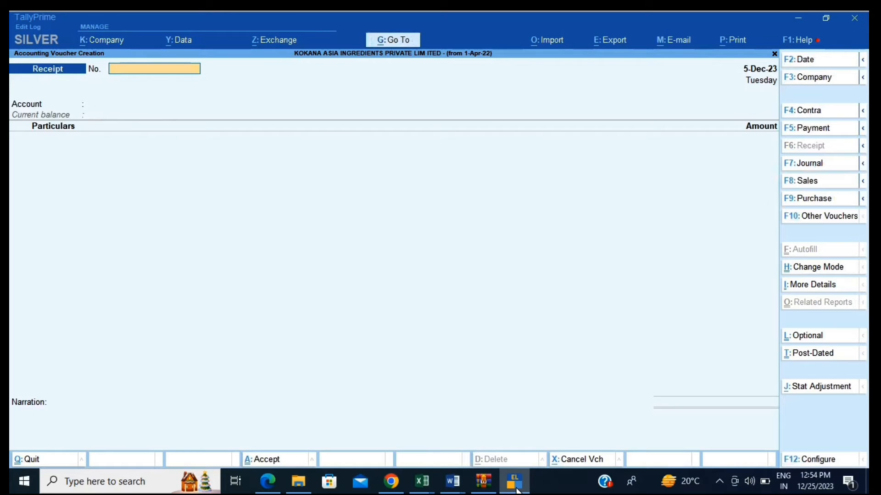
# Step: Review the next deposit in the Chrome statement, and start a TallyPrime receipt voucher dated 6-12-2023 with Kotak Mahindra Bank as the account
pyautogui.click(391, 482)
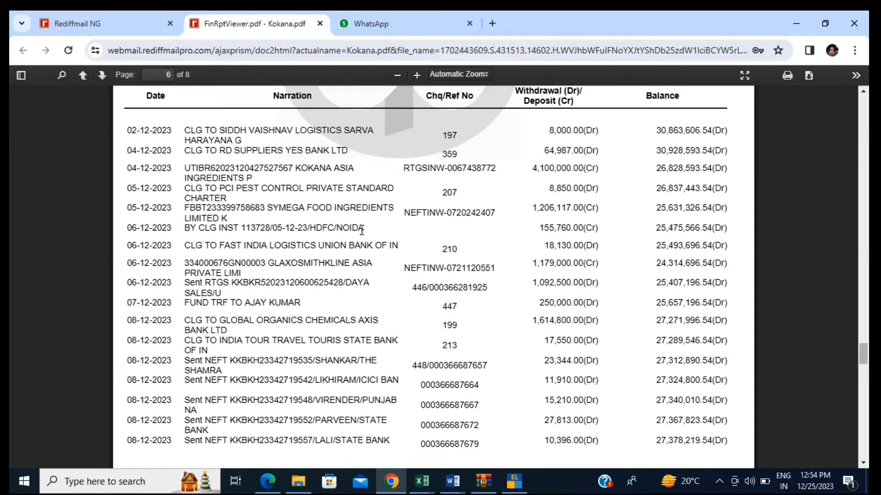
pyautogui.click(509, 489)
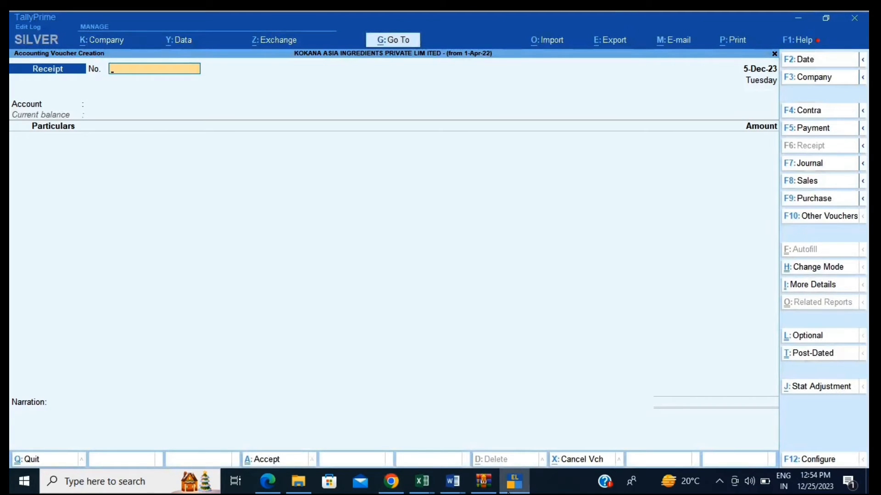
pyautogui.press('F2')
pyautogui.write('6-12-2023')
pyautogui.press('Return')
pyautogui.press('Return')
pyautogui.write('Kotak')
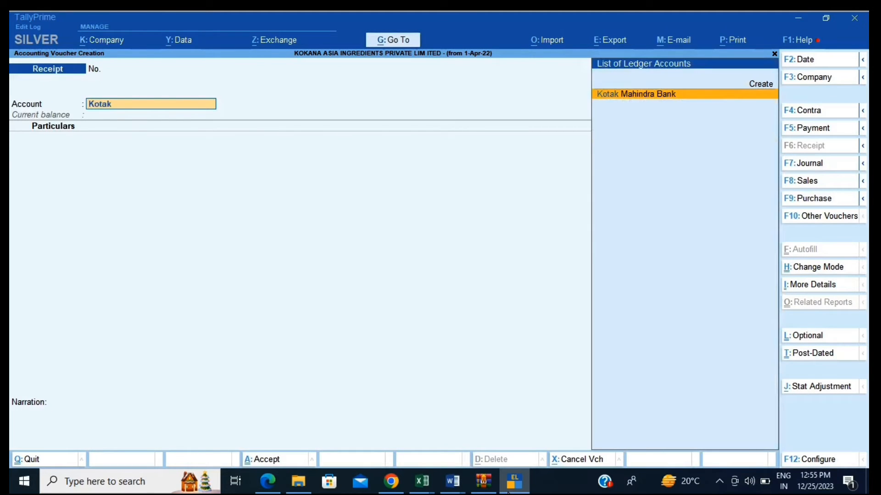
pyautogui.press('Return')
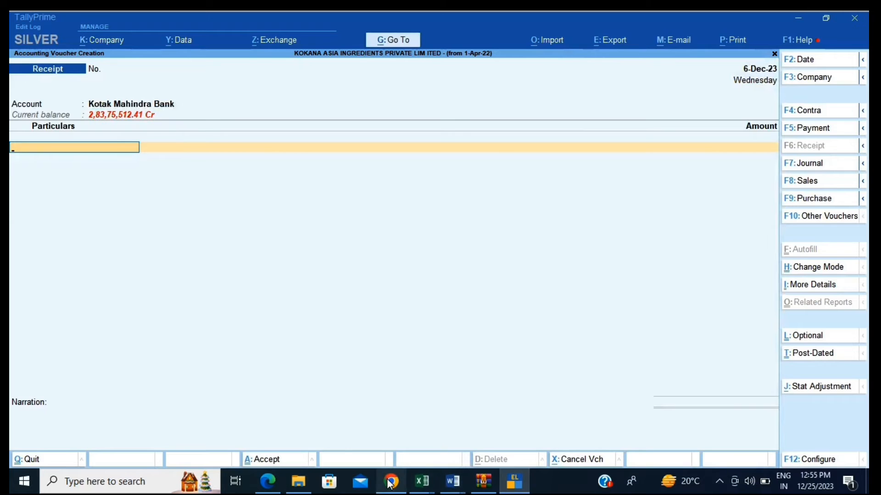
# Step: Check the 06-12-2023 clearing deposit's narration in the Chrome statement, and select SUSPENSE ACCOUNT as the receipt's ledger in TallyPrime
pyautogui.moveTo(391, 480)
pyautogui.click(386, 430)
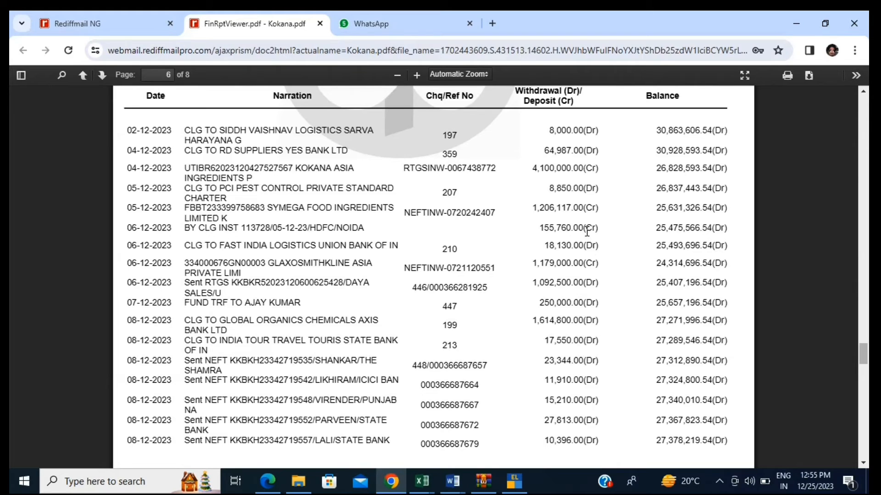
pyautogui.click(518, 482)
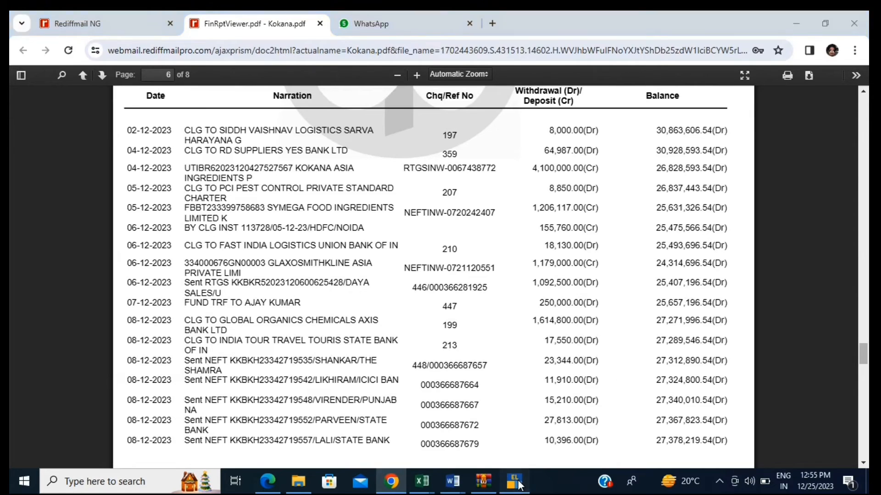
pyautogui.write('susp')
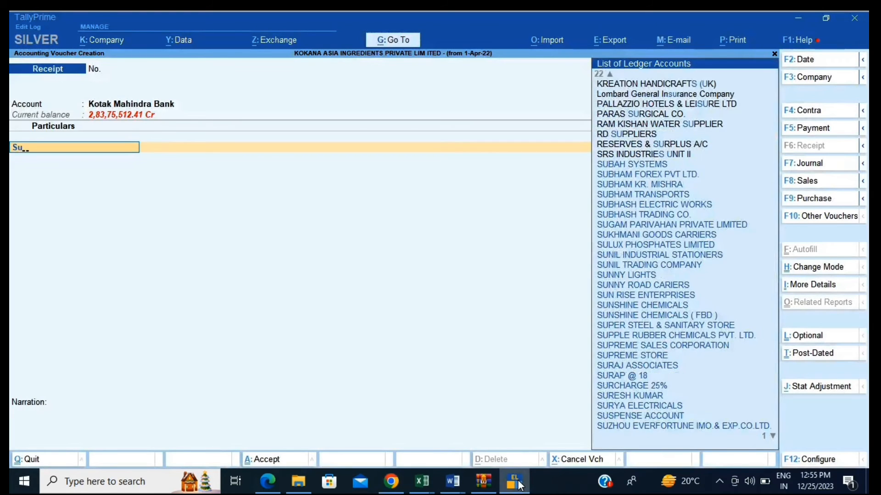
pyautogui.press('Return')
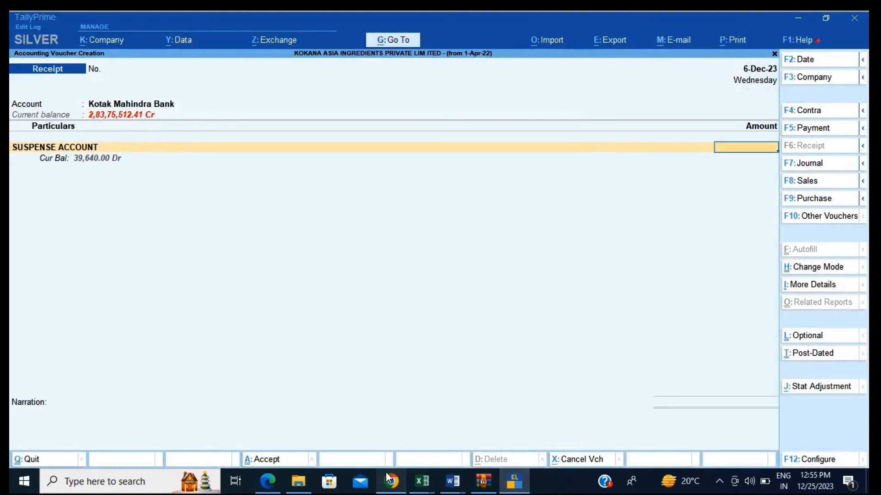
# Step: Look up the clearing deposit's amount in the Chrome statement, enter 155760 for SUSPENSE ACCOUNT in TallyPrime, and save the receipt voucher
pyautogui.moveTo(391, 482)
pyautogui.click(386, 431)
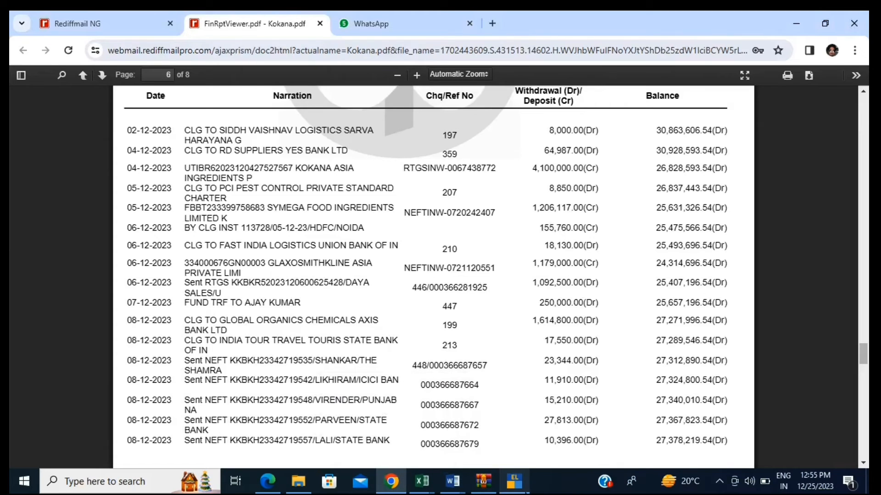
pyautogui.click(523, 492)
pyautogui.write('1')
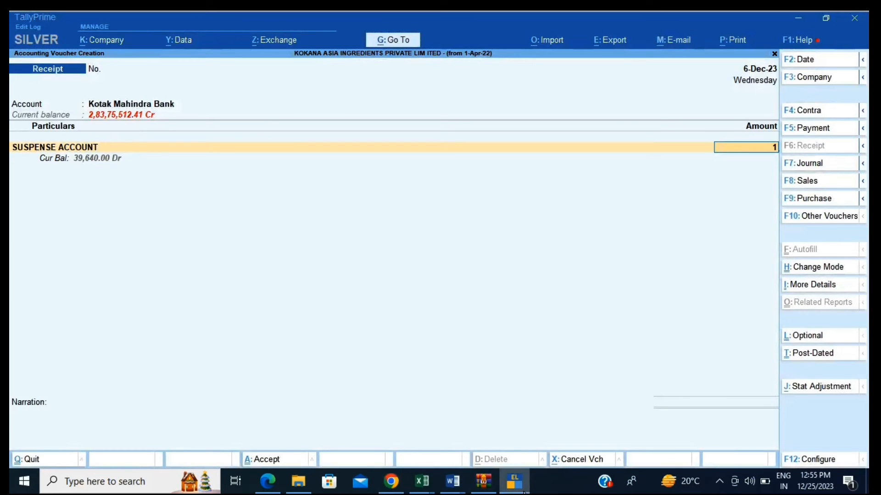
pyautogui.write('55760')
pyautogui.press('Return')
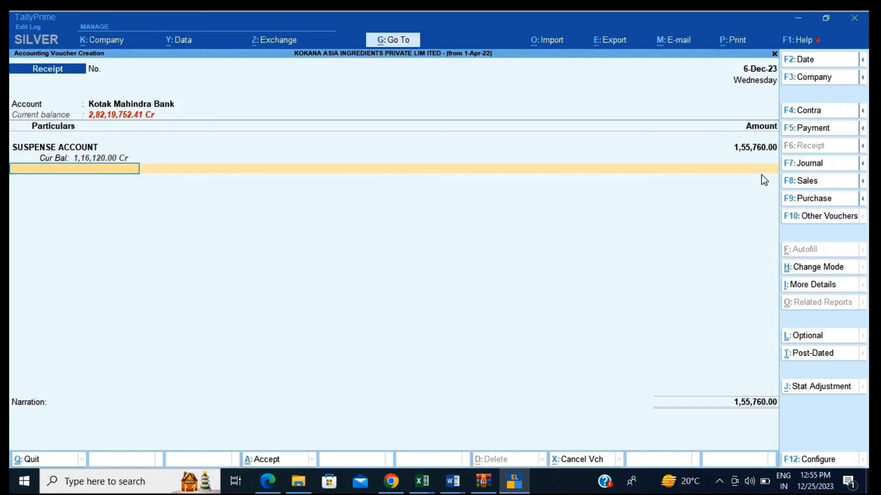
pyautogui.press('BackSpace')
pyautogui.press('BackSpace')
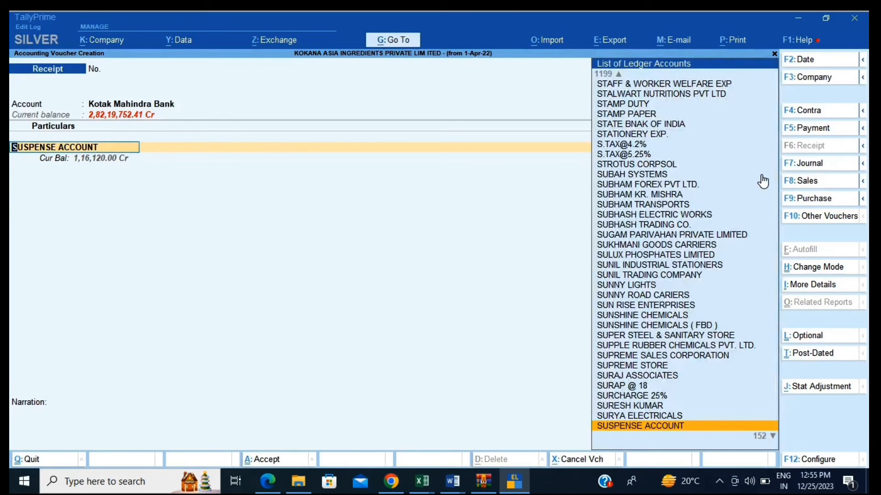
pyautogui.press('Return')
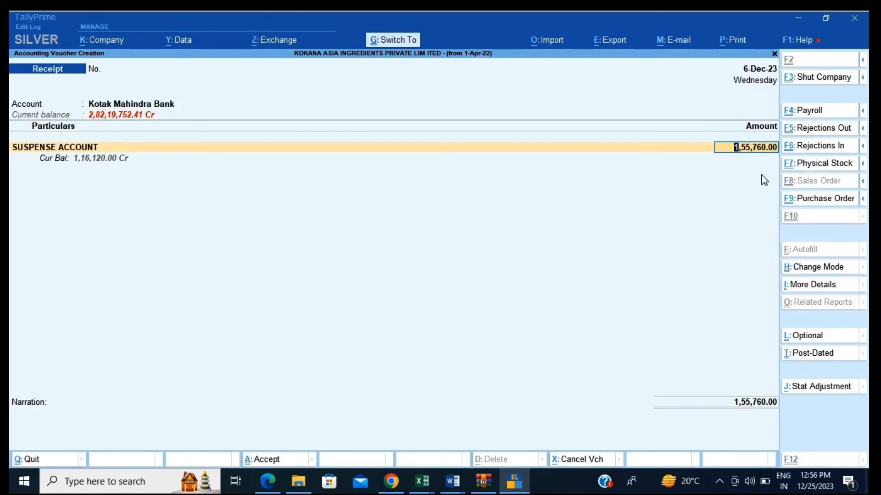
pyautogui.hotkey('ctrl', 'a')
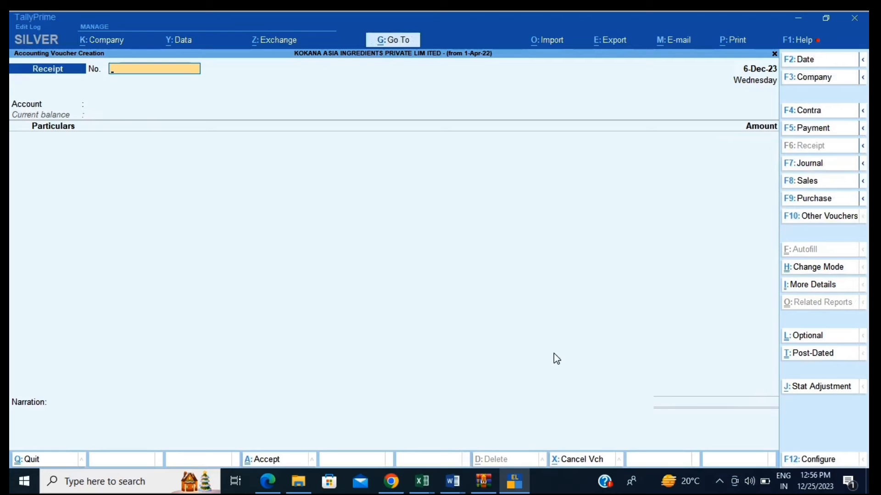
# Step: Check the entry following the 06-12-2023 clearing deposit in the Chrome bank statement and return to TallyPrime
pyautogui.click(390, 486)
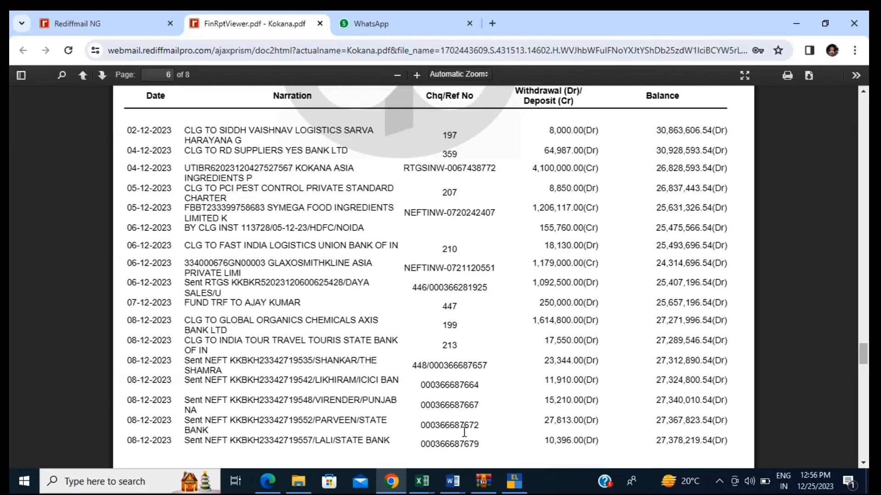
pyautogui.moveTo(514, 480)
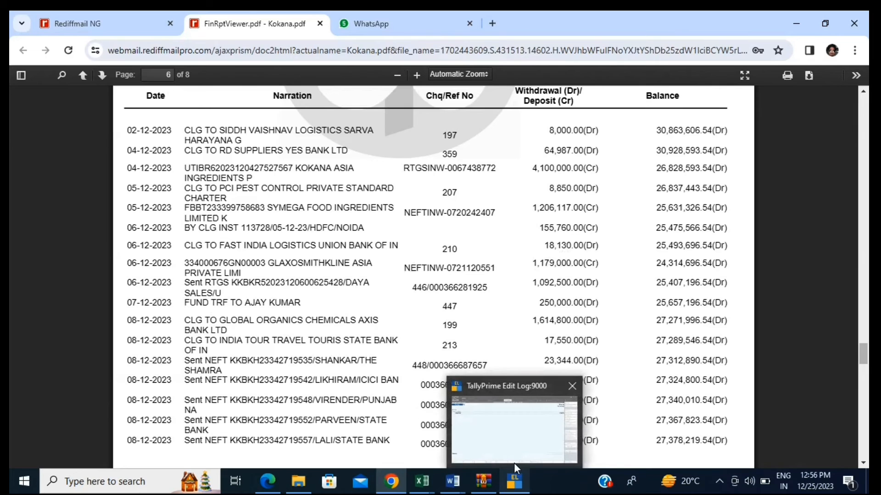
pyautogui.click(516, 434)
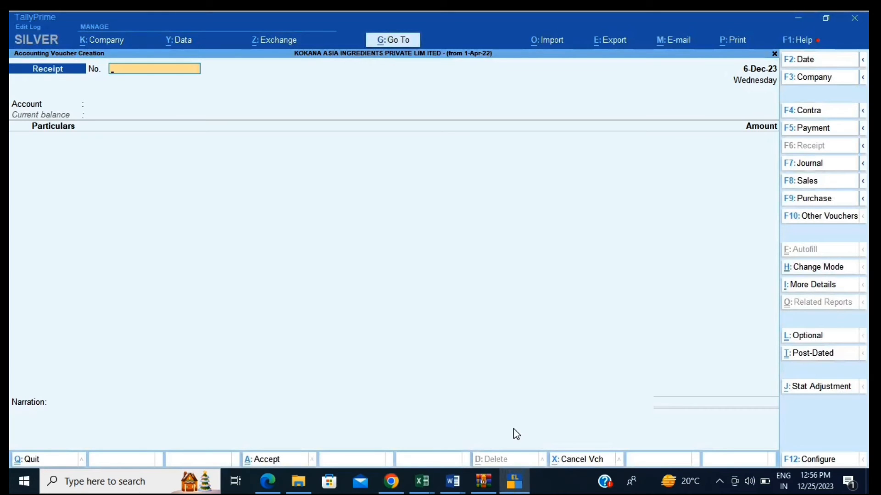
# Step: Check the 06-12-2023 cheque withdrawal in the Chrome statement, and start TallyPrime payment voucher 210 from Kotak Mahindra Bank to FAST INDIA LOGISTICS
pyautogui.moveTo(391, 482)
pyautogui.click(395, 426)
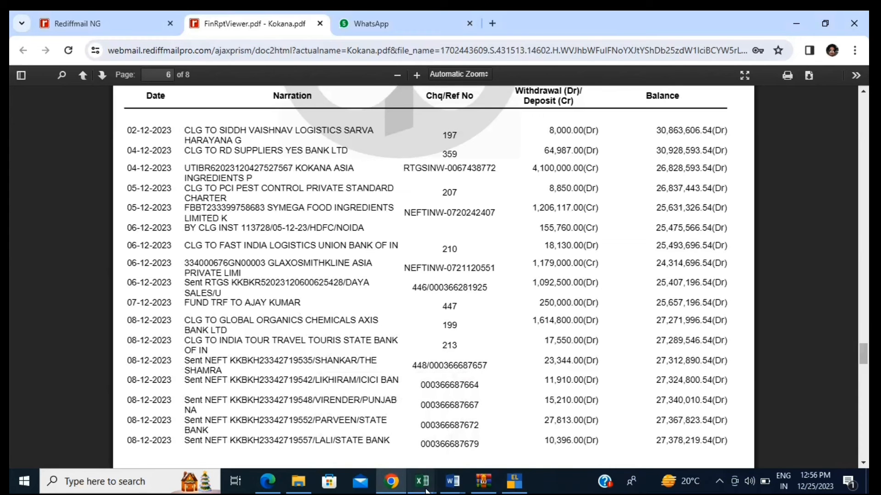
pyautogui.click(514, 484)
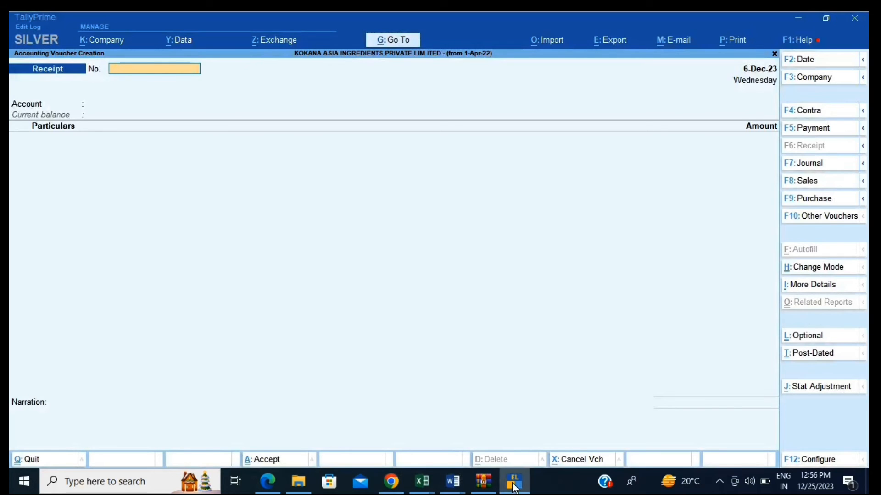
pyautogui.click(817, 131)
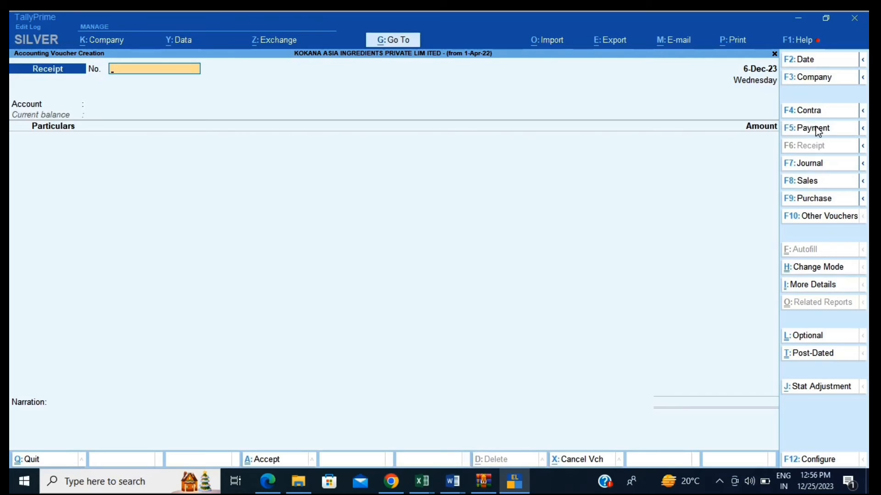
pyautogui.write('210')
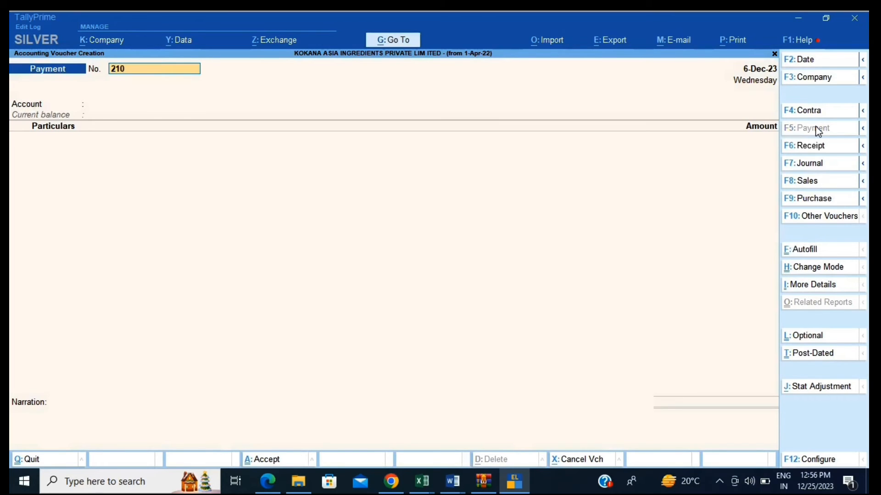
pyautogui.press('Return')
pyautogui.write('Kotak')
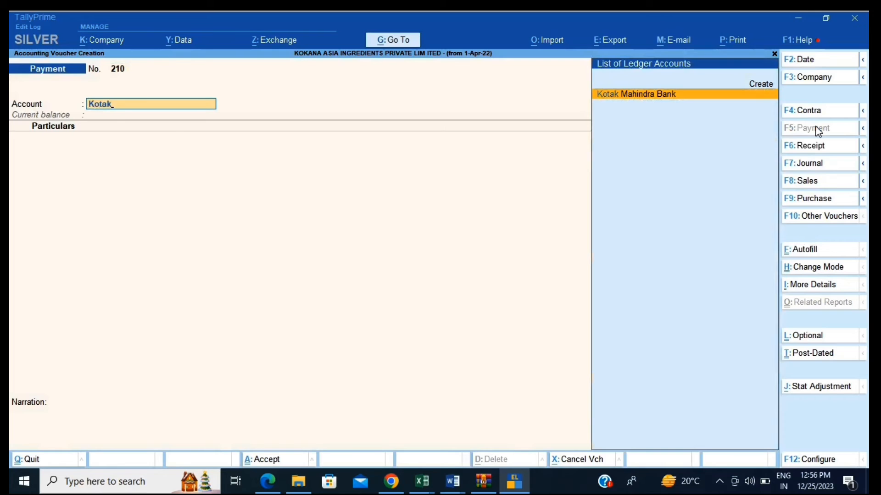
pyautogui.press('Return')
pyautogui.write('Fast')
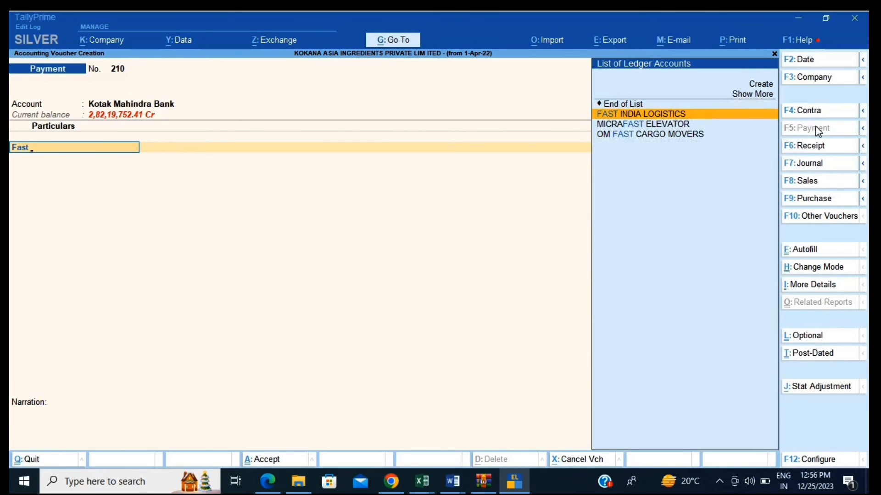
pyautogui.press('Return')
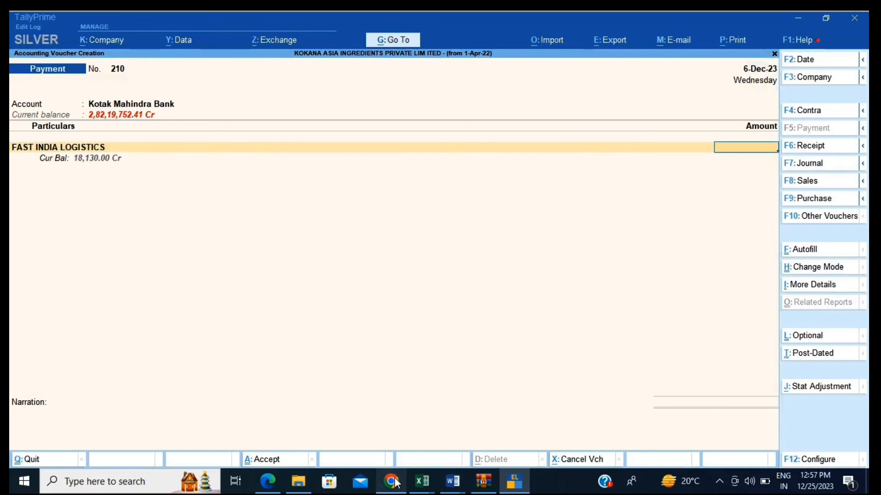
# Step: Look up the Fast India Logistics withdrawal amount in the Chrome statement, enter 18130 in the TallyPrime payment voucher, and save it
pyautogui.moveTo(396, 481)
pyautogui.click(407, 431)
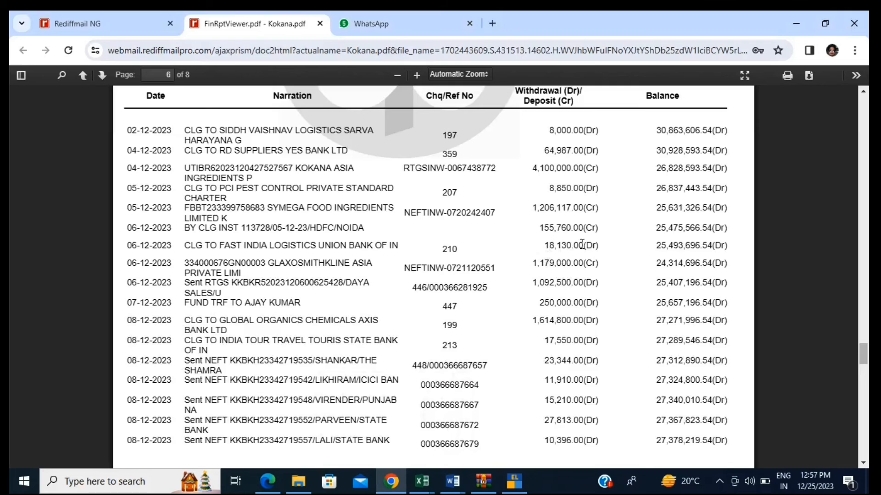
pyautogui.click(520, 487)
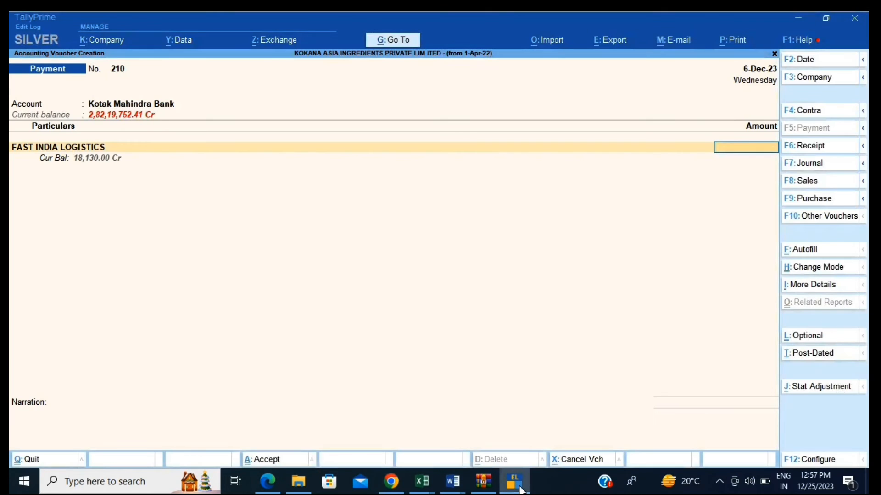
pyautogui.write('18130')
pyautogui.press('Return')
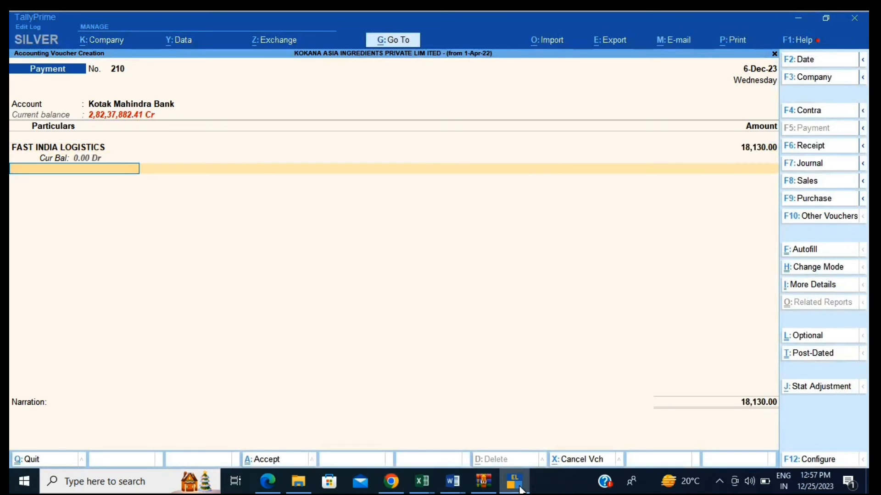
pyautogui.press('ctrl')
pyautogui.hotkey('ctrl', 'a')
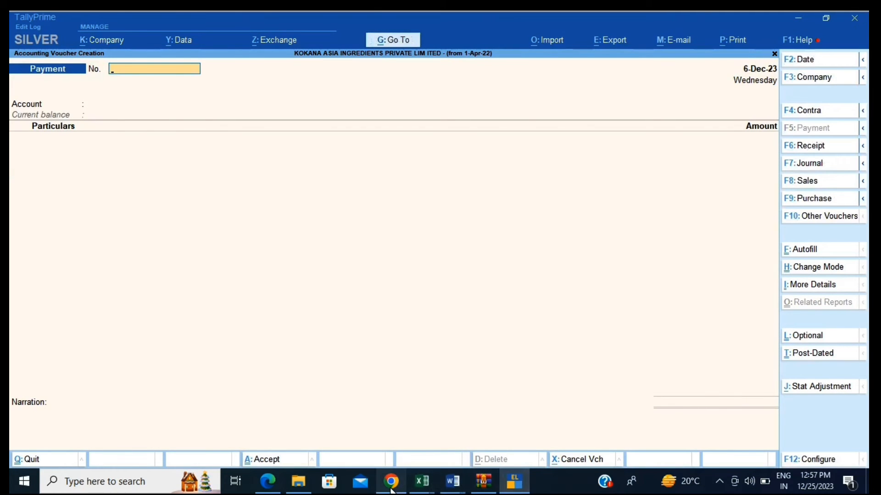
# Step: Review the entries following the Fast India Logistics payment in the Chrome bank statement and return to TallyPrime
pyautogui.moveTo(391, 490)
pyautogui.click(391, 422)
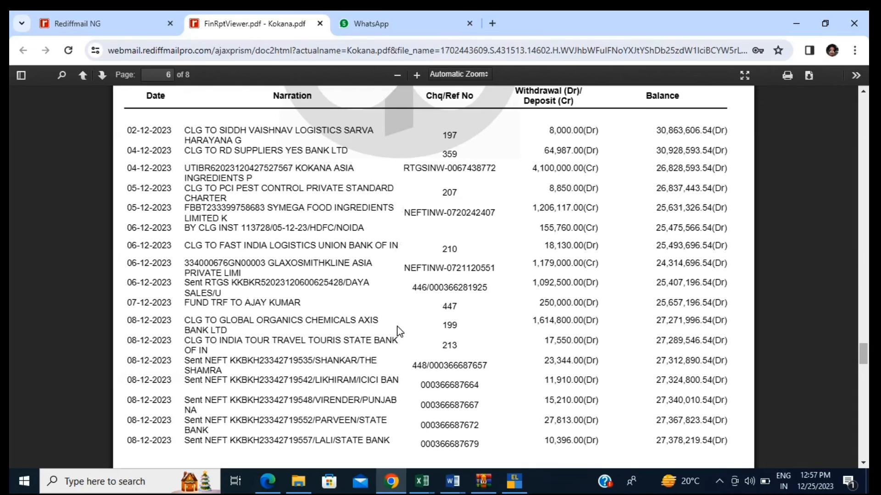
pyautogui.click(513, 486)
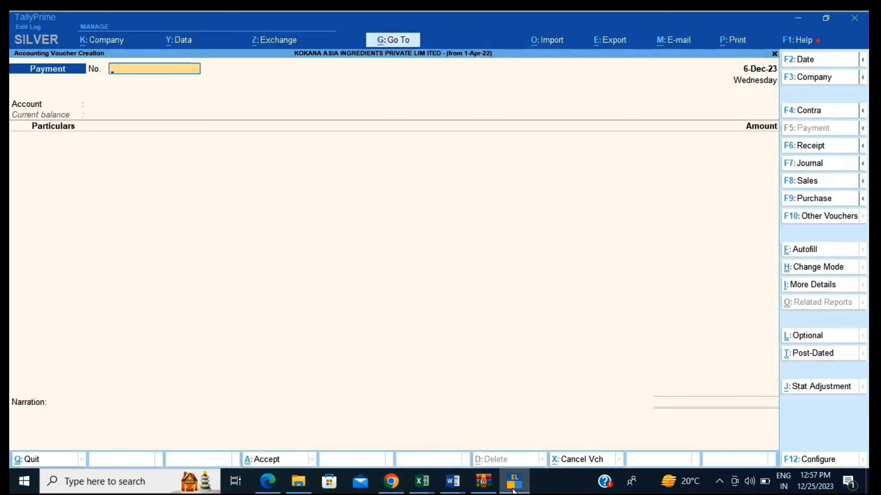
pyautogui.press('F4')
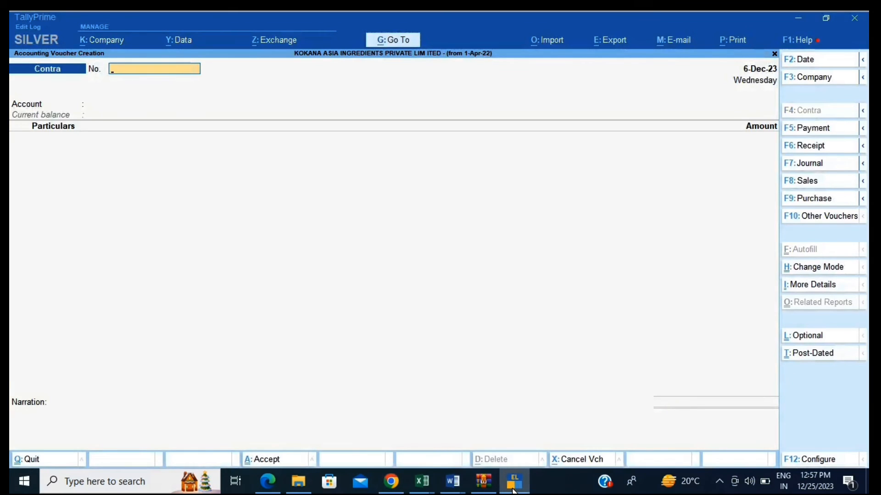
pyautogui.press('Return')
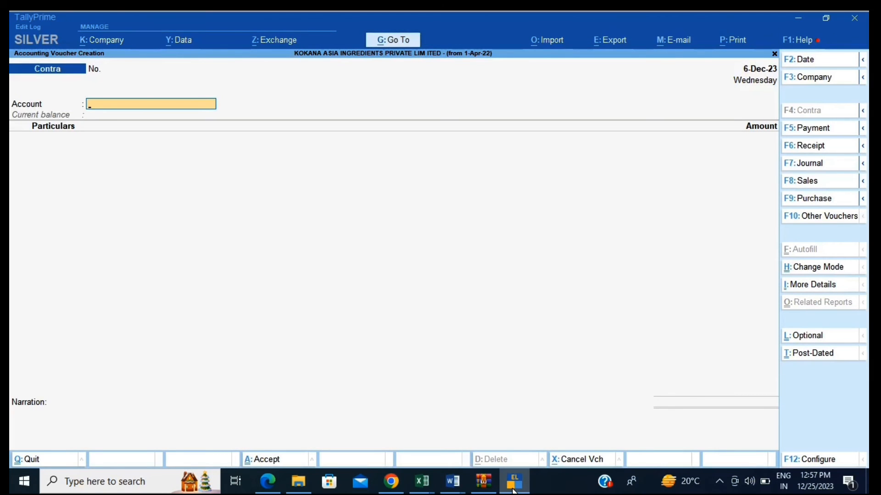
pyautogui.press('BackSpace')
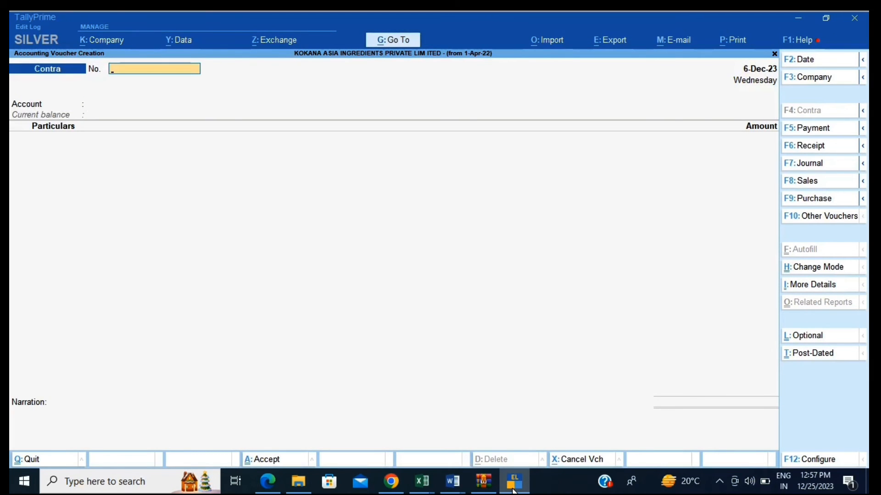
pyautogui.write('280')
pyautogui.press('Return')
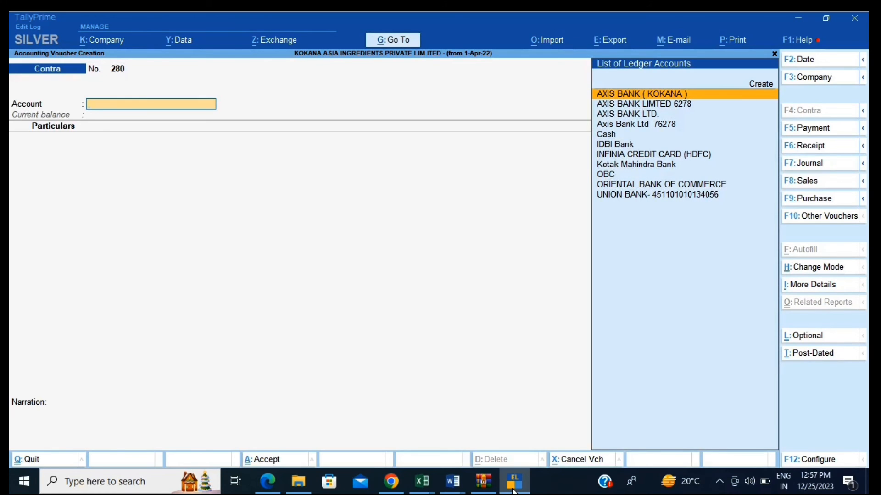
pyautogui.write('Cash')
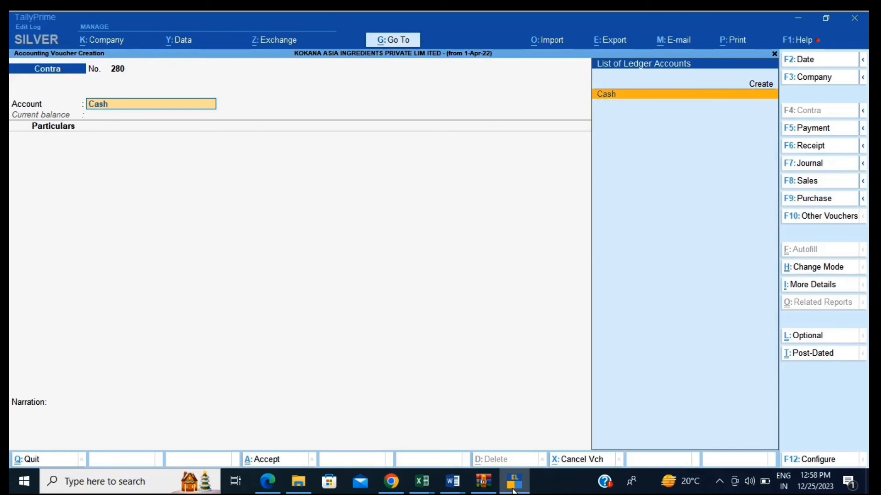
pyautogui.press('Return')
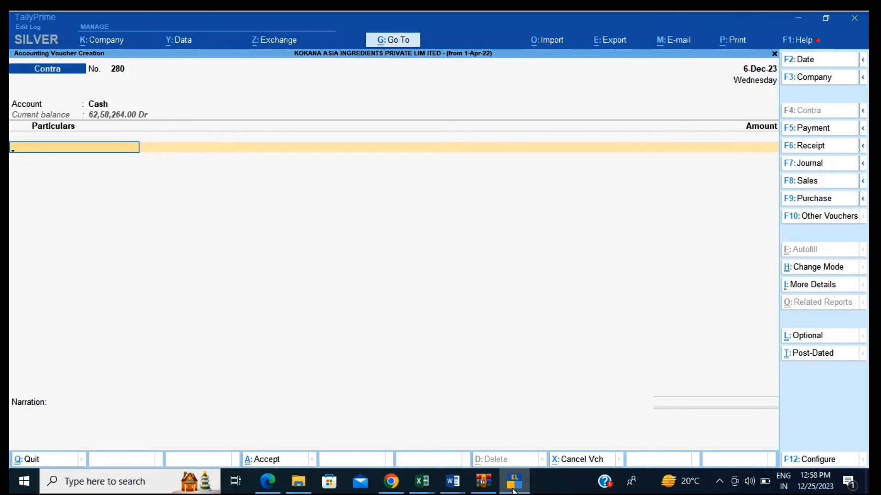
pyautogui.write('Kotak')
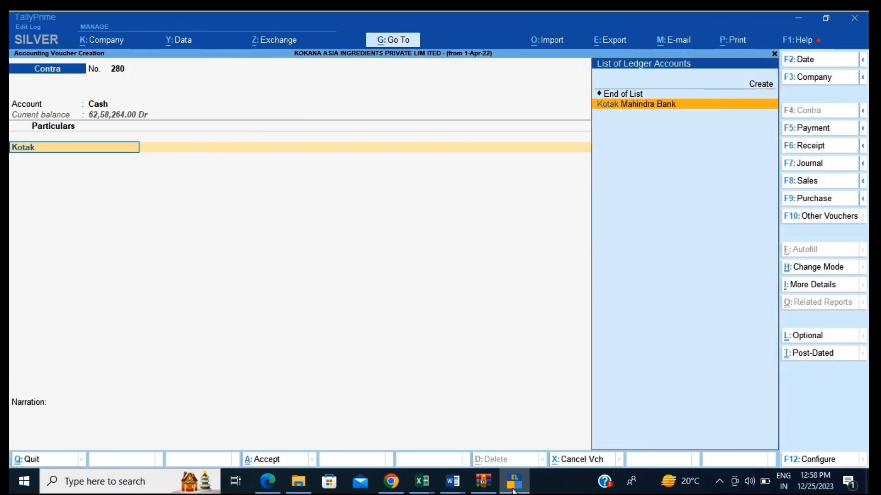
pyautogui.press('BackSpace')
pyautogui.press('BackSpace')
pyautogui.press('BackSpace')
pyautogui.press('BackSpace')
pyautogui.press('BackSpace')
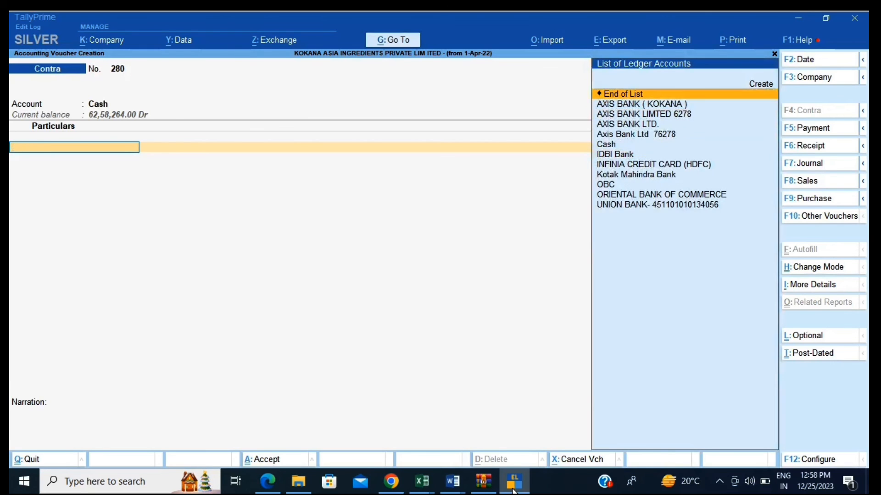
pyautogui.write('Axi')
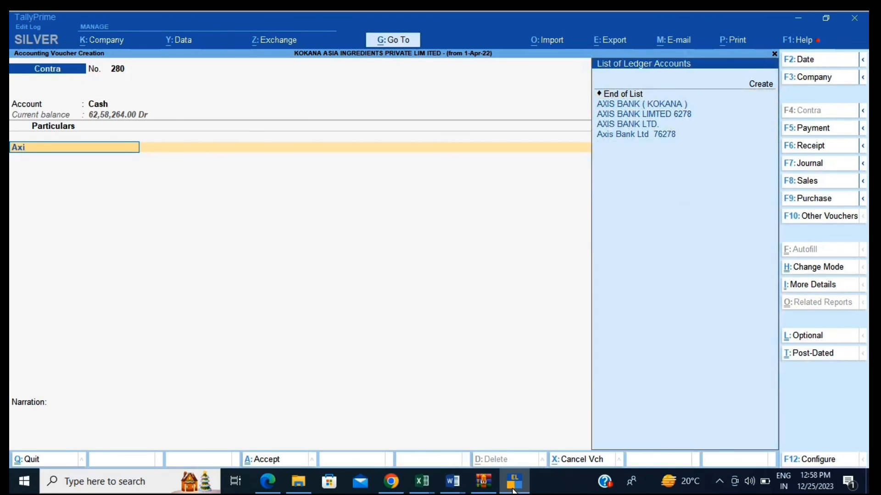
pyautogui.press('BackSpace')
pyautogui.press('BackSpace')
pyautogui.press('BackSpace')
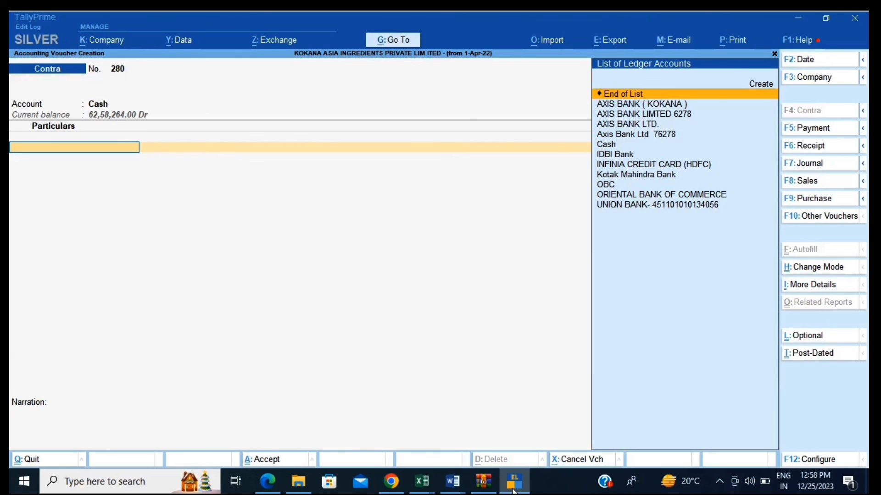
pyautogui.press('Escape')
pyautogui.press('Escape')
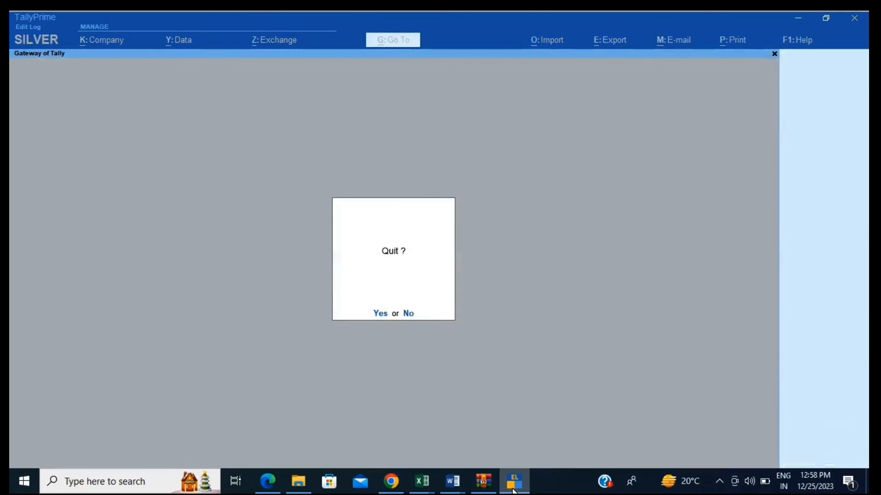
pyautogui.press('Escape')
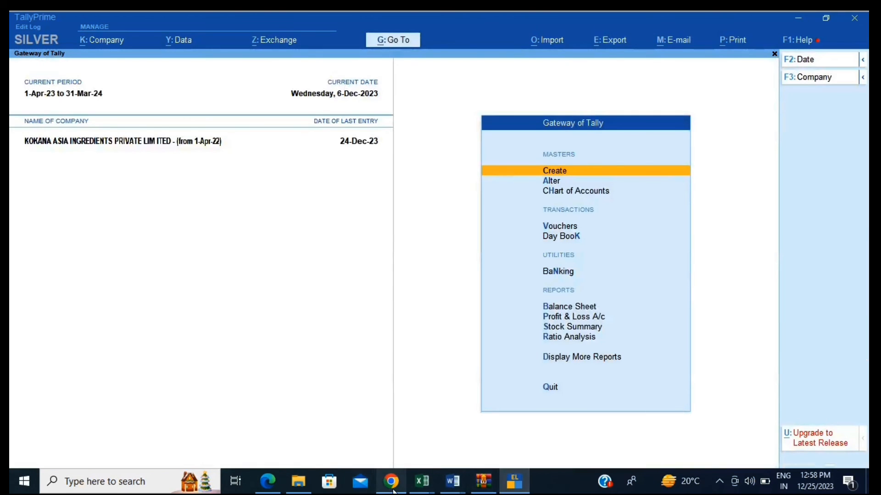
# Step: Examine the 06-12-2023 to 08-12-2023 transactions on page 6 of the Chrome bank statement, and switch back to TallyPrime
pyautogui.click(396, 409)
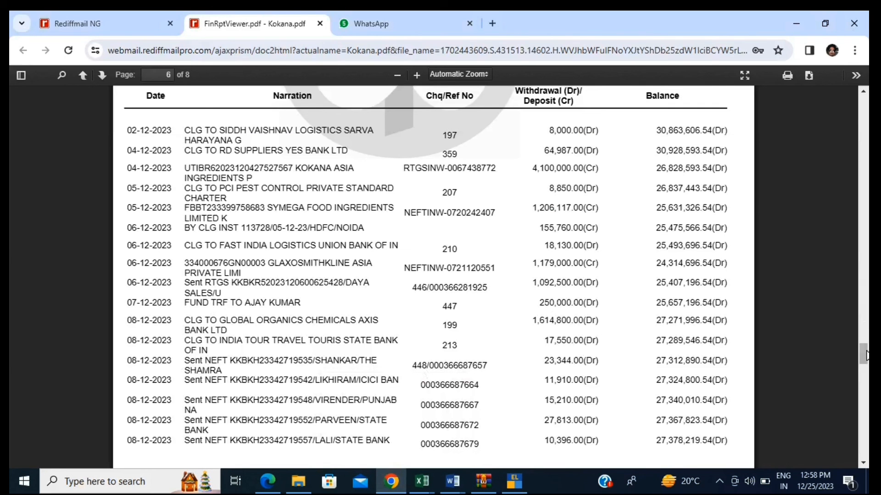
pyautogui.moveTo(866, 355)
pyautogui.mouseDown()
pyautogui.moveTo(866, 388)
pyautogui.moveTo(866, 353)
pyautogui.mouseUp()
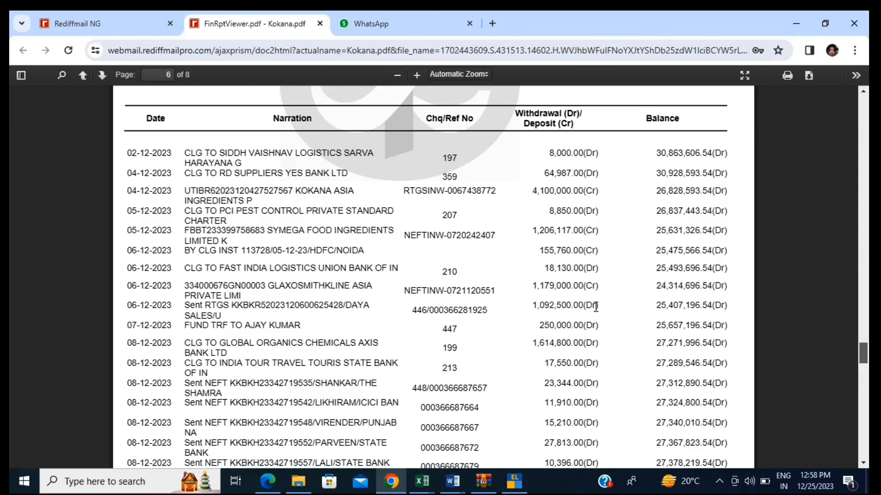
pyautogui.click(515, 483)
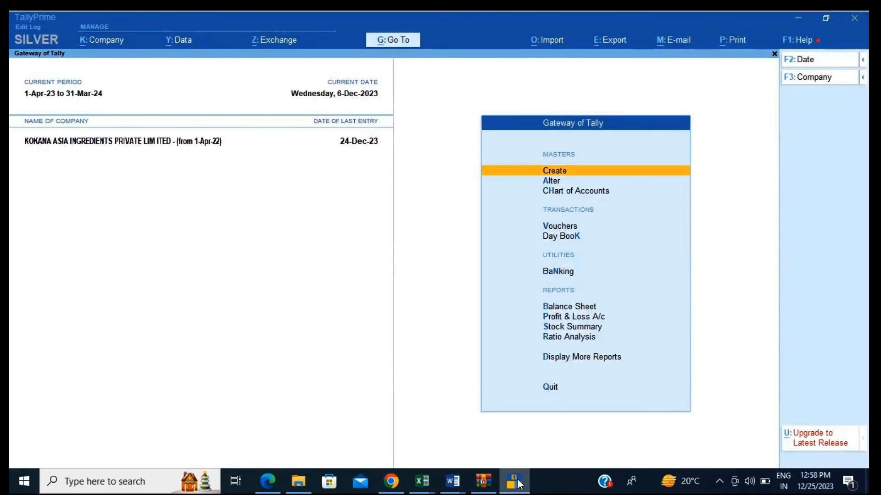
pyautogui.press('v')
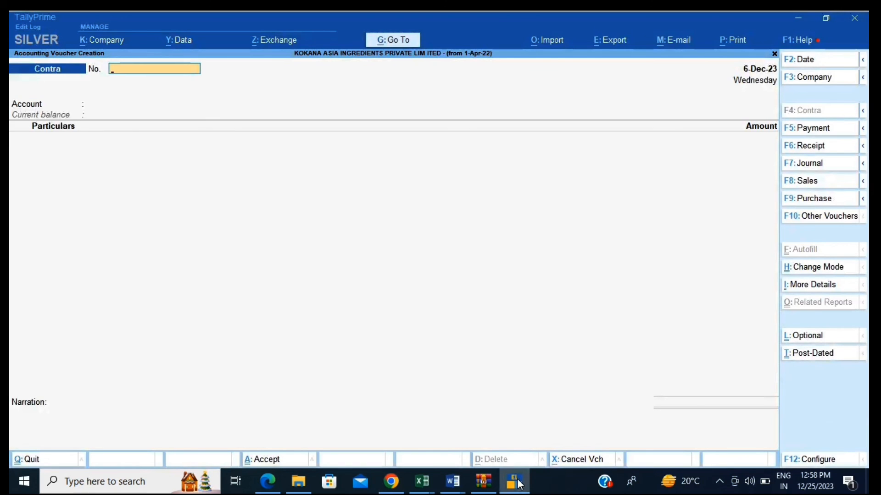
pyautogui.write('self')
pyautogui.press('Return')
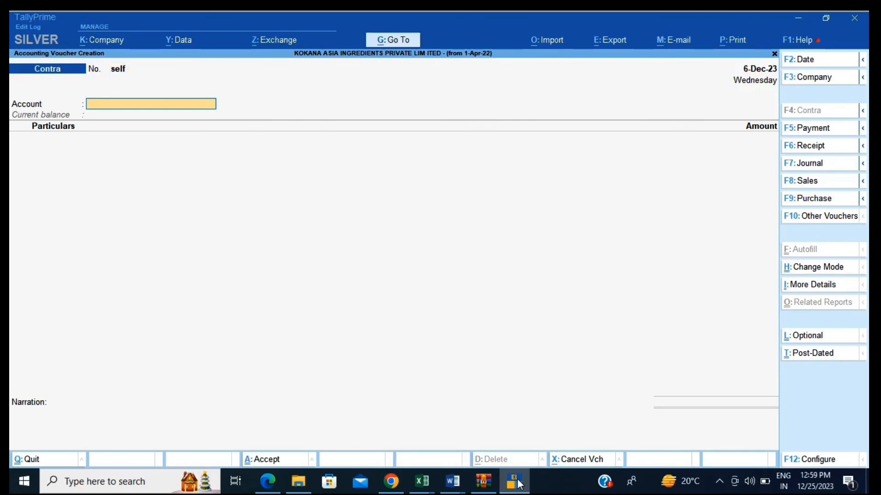
pyautogui.write('Kota')
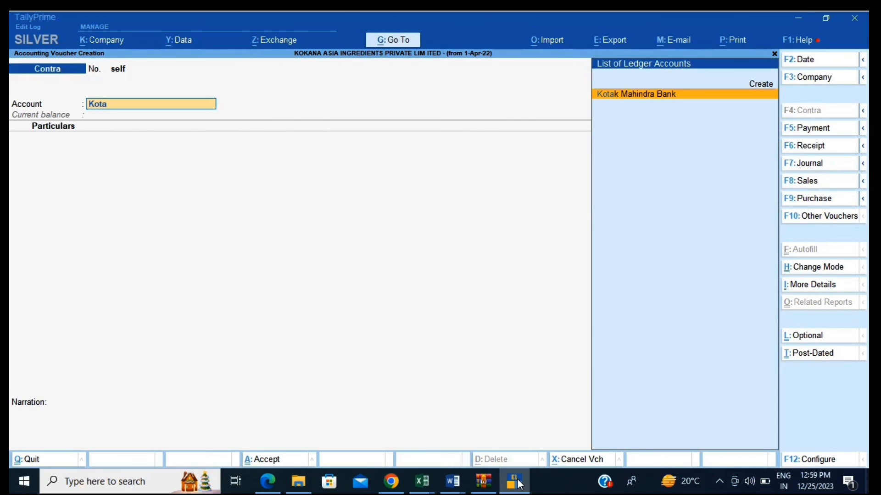
pyautogui.press('Return')
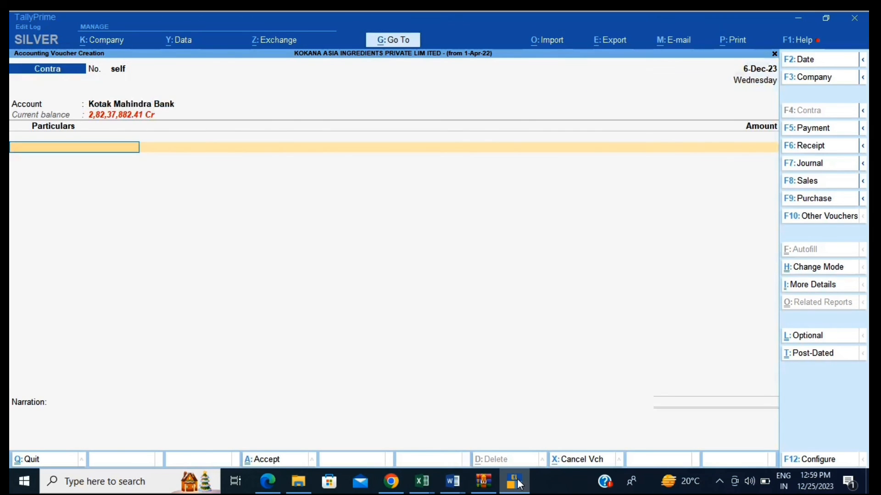
pyautogui.write('Cas')
pyautogui.press('Return')
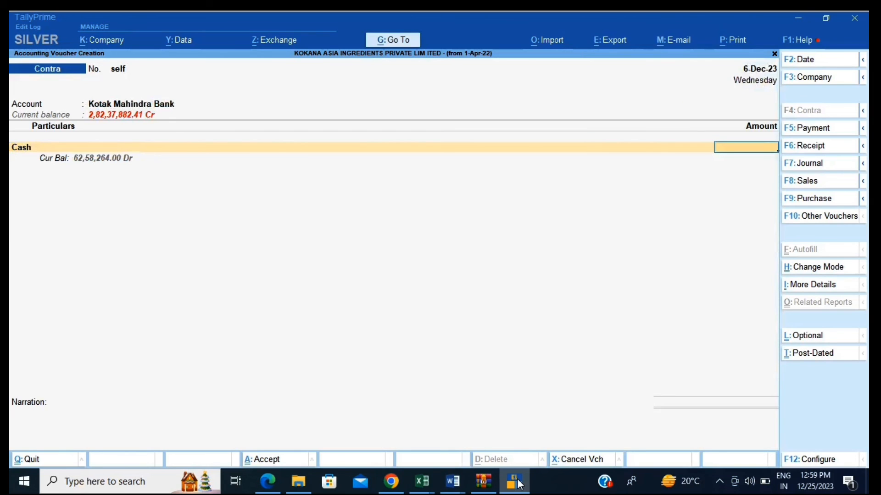
pyautogui.write('453656')
pyautogui.press('BackSpace')
pyautogui.press('Escape')
pyautogui.press('Escape')
pyautogui.press('Escape')
pyautogui.press('Escape')
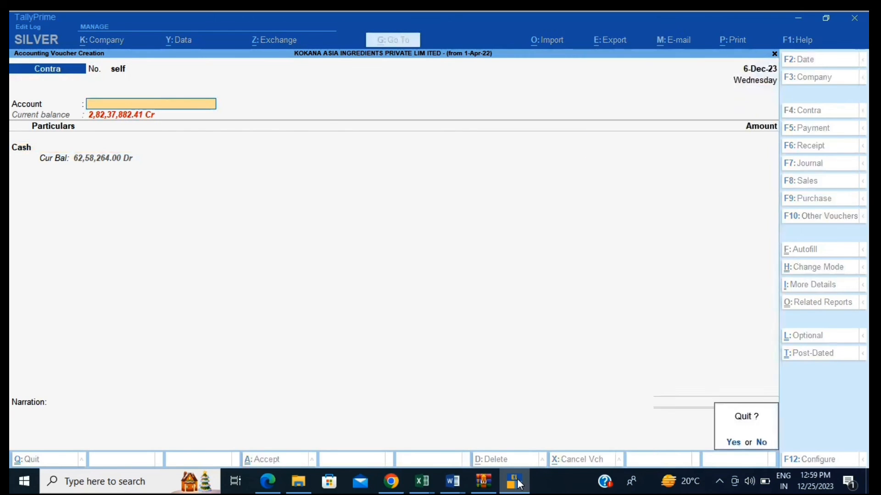
pyautogui.press('y')
pyautogui.press('Up')
pyautogui.press('Up')
pyautogui.press('Up')
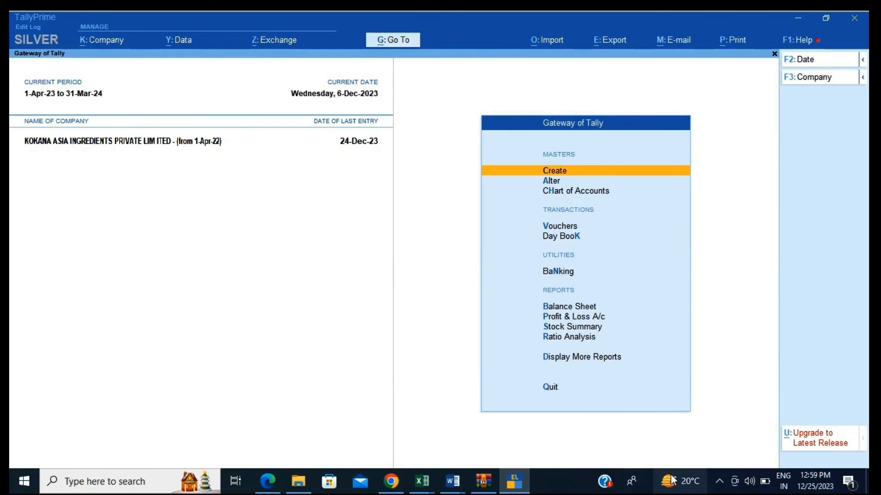
pyautogui.click(721, 485)
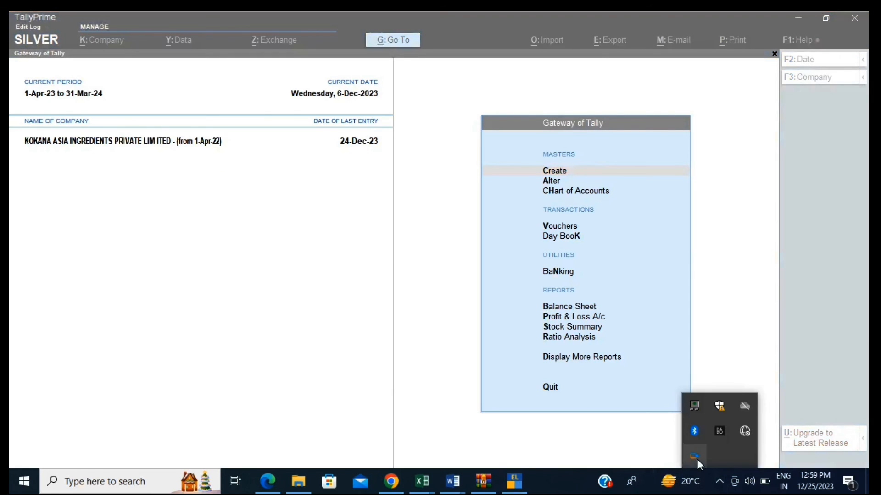